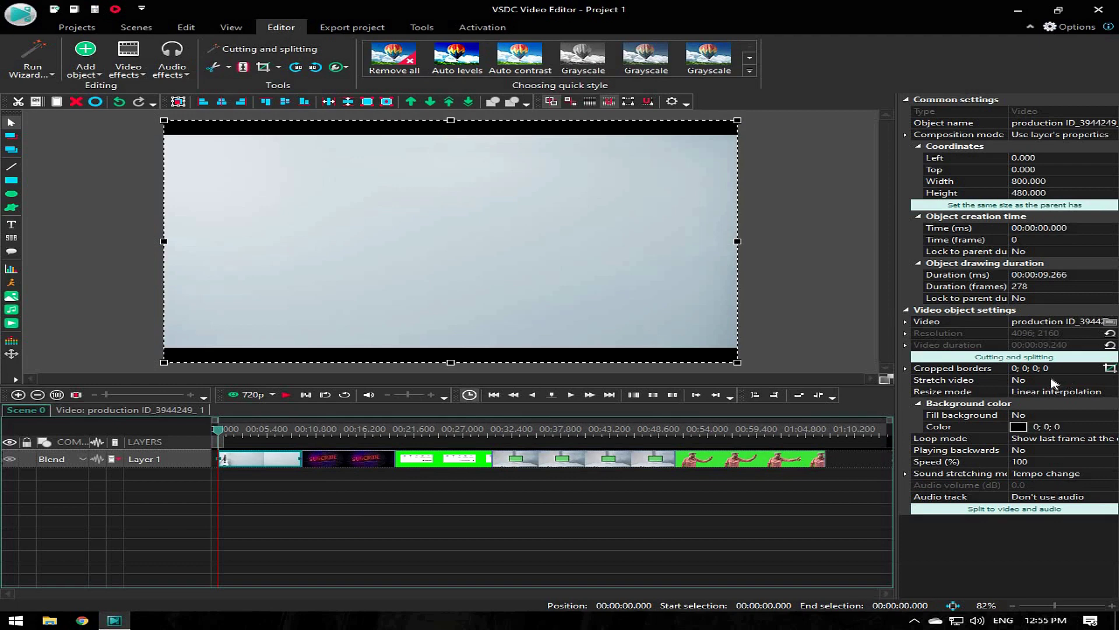
Set Stretch video to Yes for the first background clip and the neon Subscribe clip
{"action": "left_click", "coordinate": [1052, 380]}
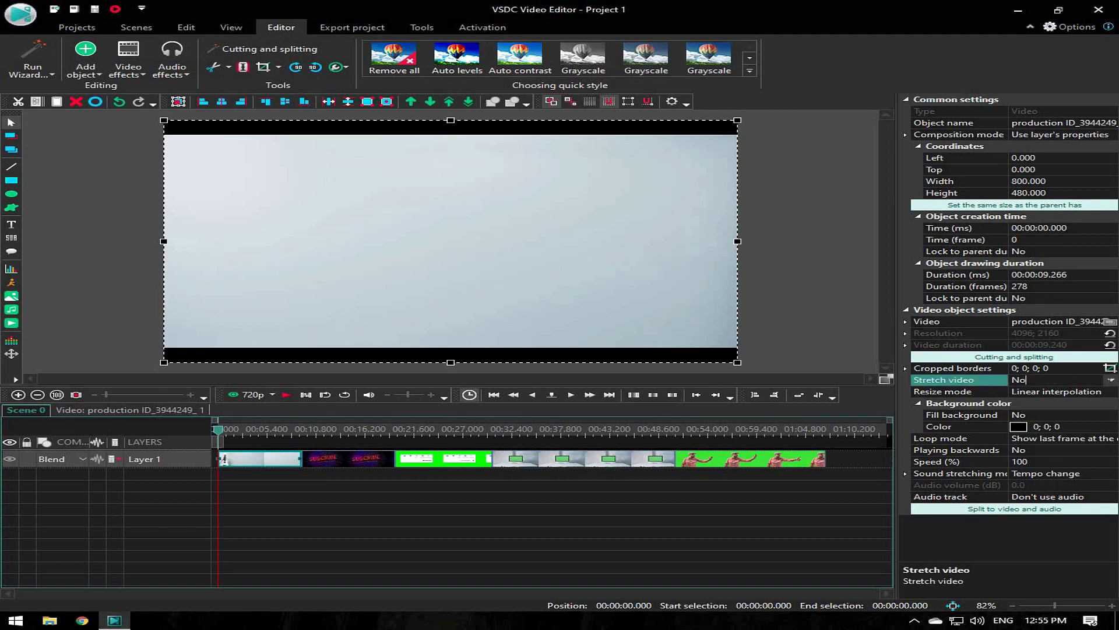
{"action": "left_click", "coordinate": [1112, 379]}
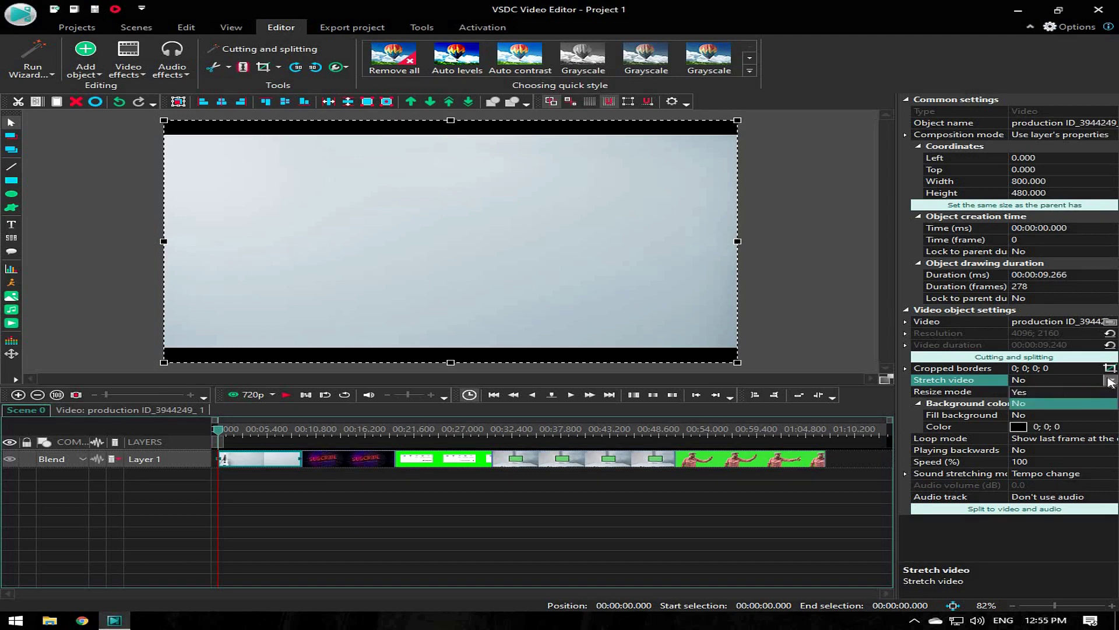
{"action": "left_click", "coordinate": [1075, 400]}
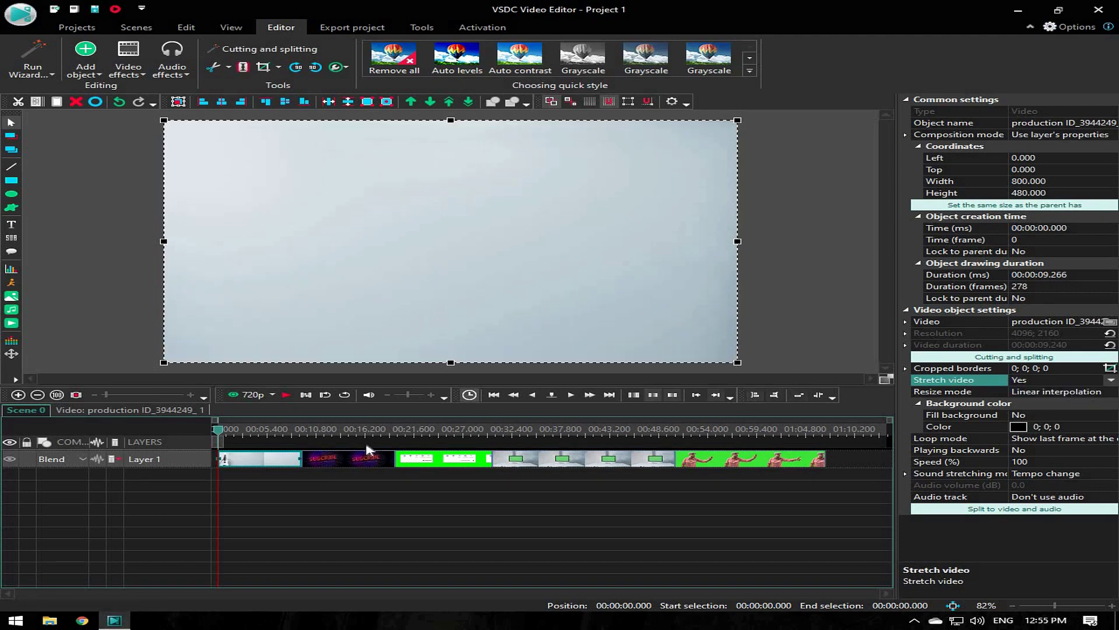
{"action": "left_click", "coordinate": [355, 467]}
{"action": "left_click", "coordinate": [337, 433]}
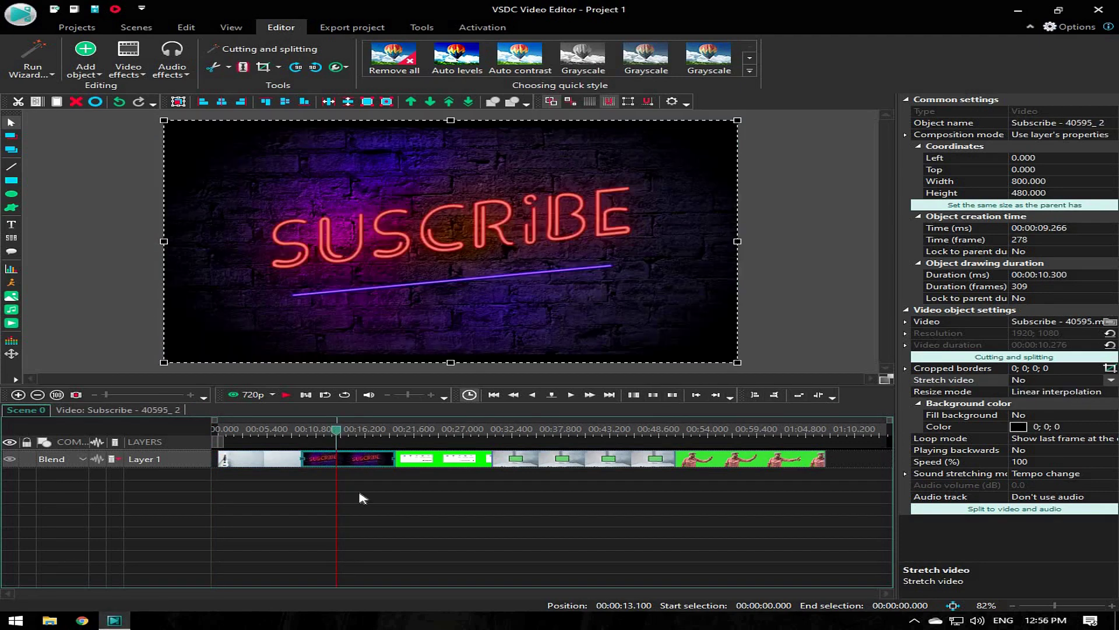
{"action": "left_click", "coordinate": [1111, 379]}
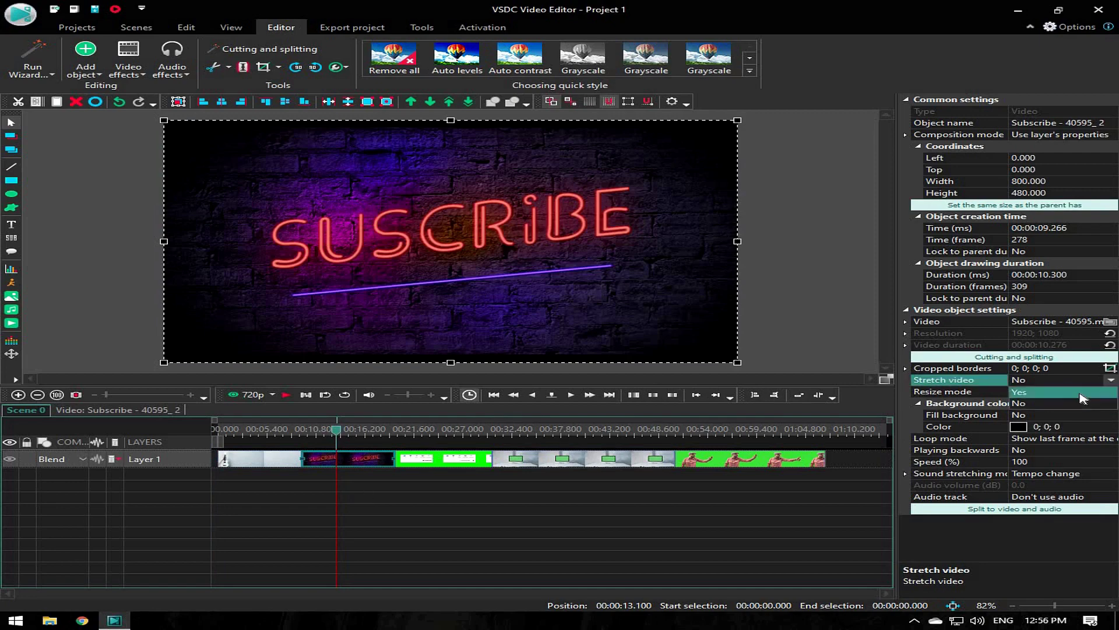
{"action": "left_click", "coordinate": [1074, 399]}
Set Stretch video to Yes for the YouTube button clip, the desk monitor clip and the man's green-screen clip
{"action": "left_click", "coordinate": [480, 458]}
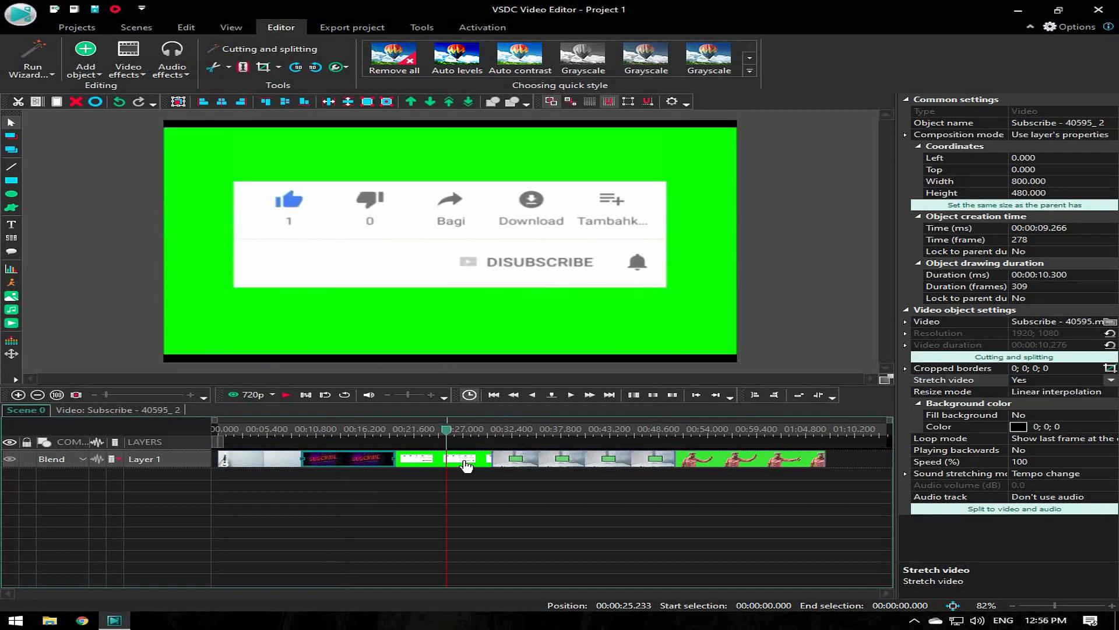
{"action": "left_click", "coordinate": [1112, 381]}
{"action": "left_click", "coordinate": [1079, 392]}
{"action": "left_click", "coordinate": [540, 459]}
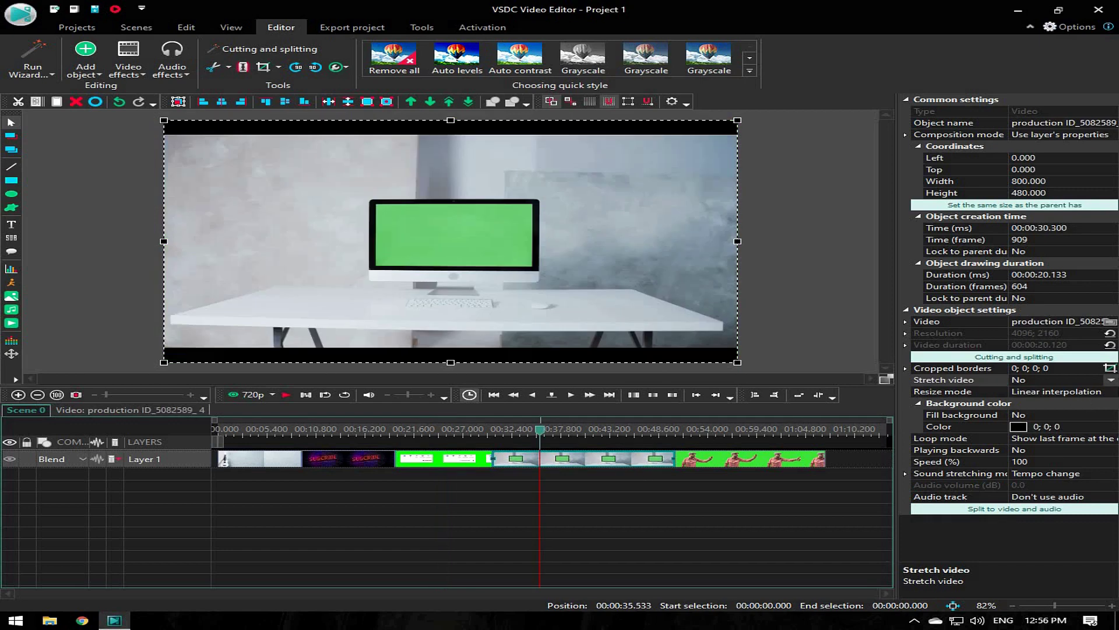
{"action": "left_click", "coordinate": [1111, 380]}
{"action": "left_click", "coordinate": [1021, 391]}
{"action": "left_click", "coordinate": [722, 458]}
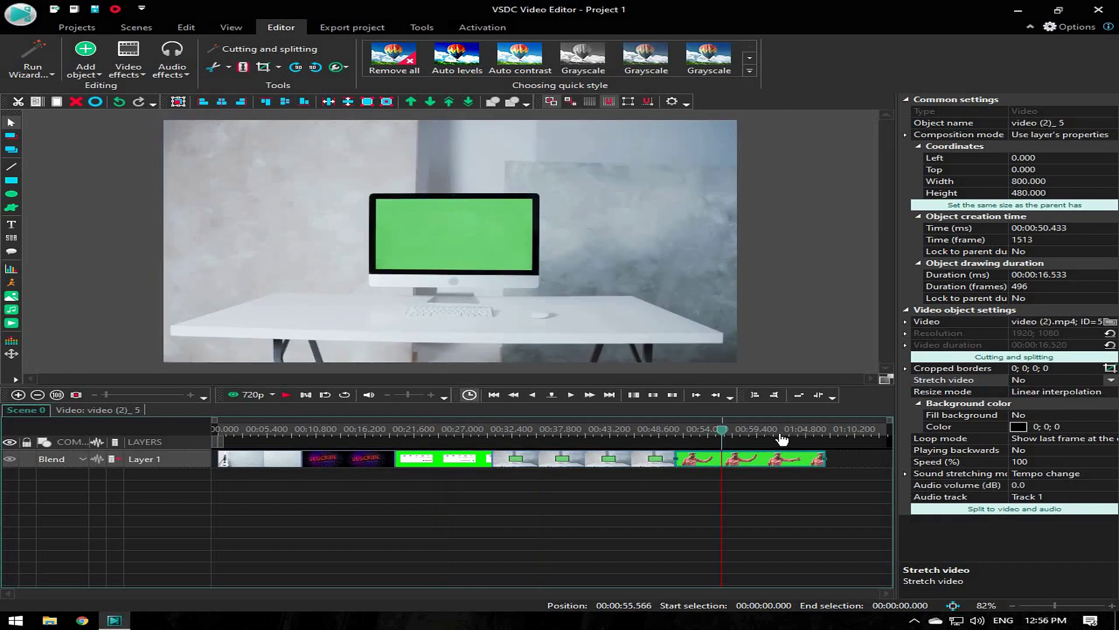
{"action": "left_click", "coordinate": [1111, 381]}
{"action": "left_click", "coordinate": [1079, 403]}
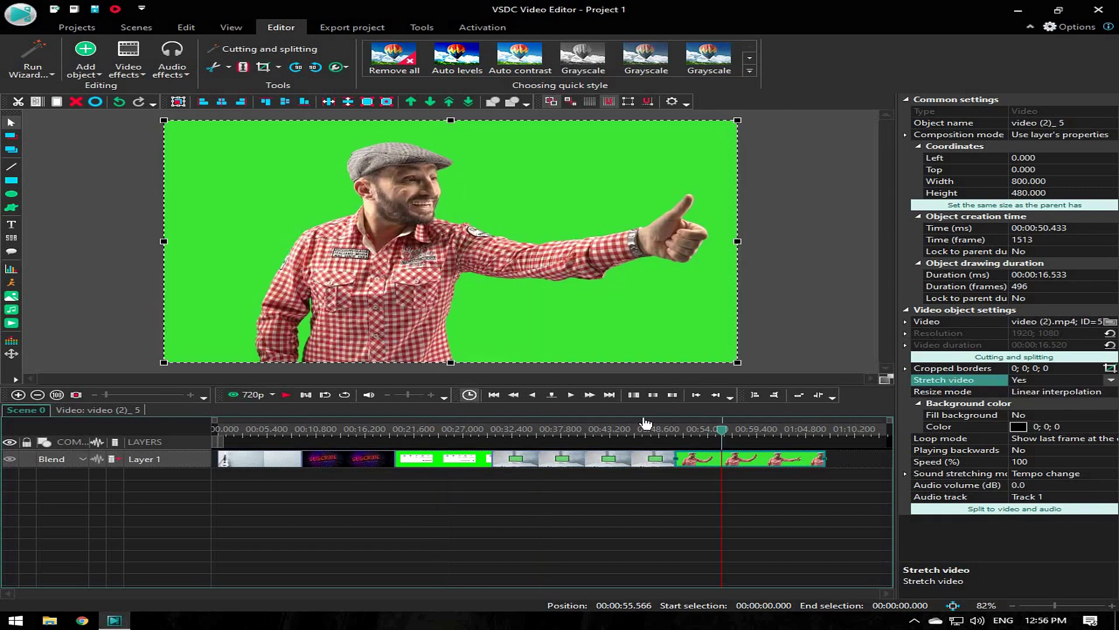
Raise the man's green-screen clip to its own layer above, align it with the scene start, and make its track taller
{"action": "left_click_drag", "start_coordinate": [231, 431], "coordinate": [206, 436]}
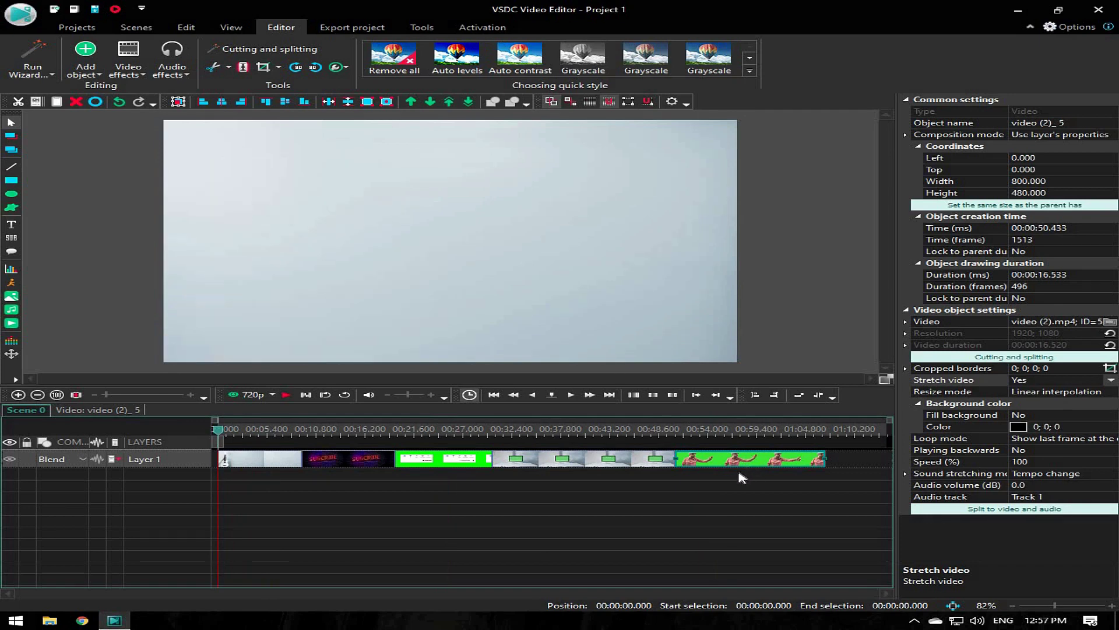
{"action": "left_click", "coordinate": [411, 102]}
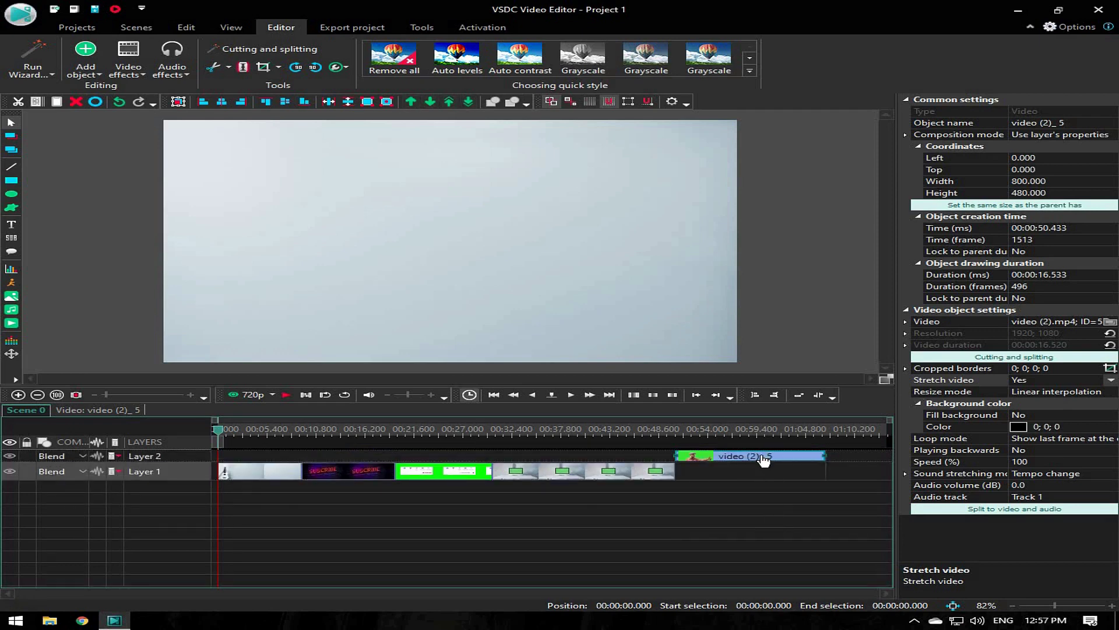
{"action": "left_click_drag", "start_coordinate": [762, 455], "coordinate": [266, 462]}
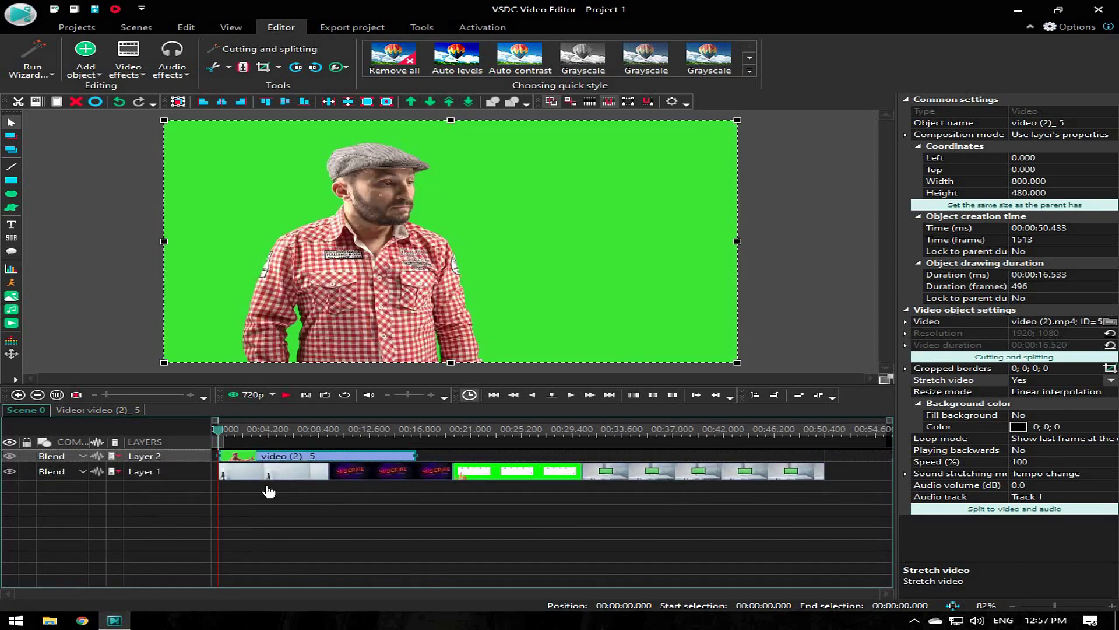
{"action": "left_click", "coordinate": [291, 492]}
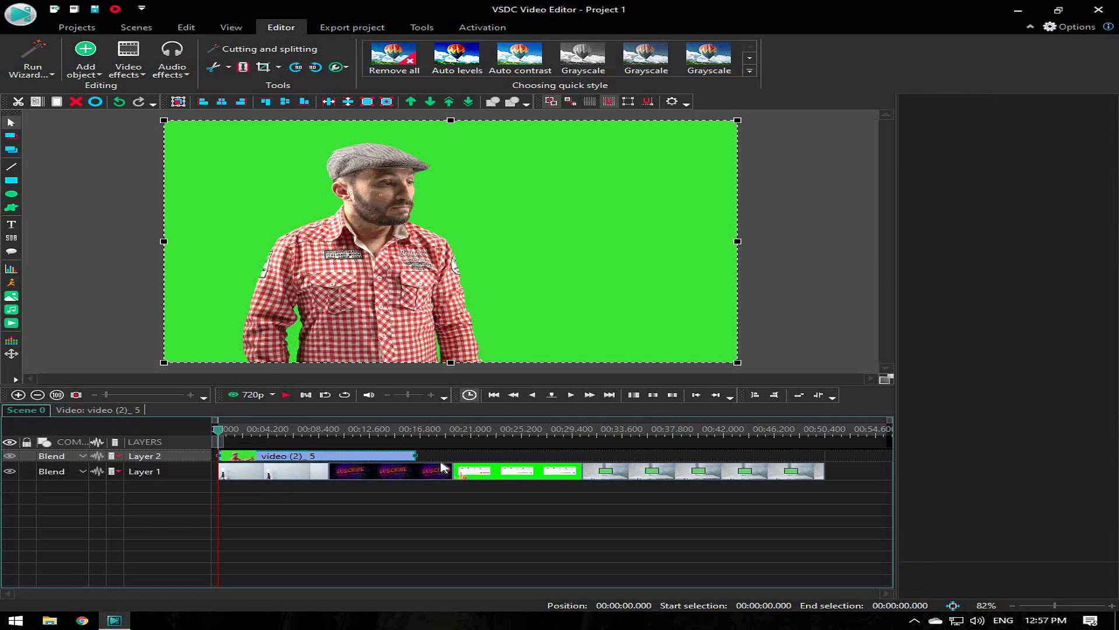
{"action": "left_click_drag", "start_coordinate": [325, 464], "coordinate": [325, 475]}
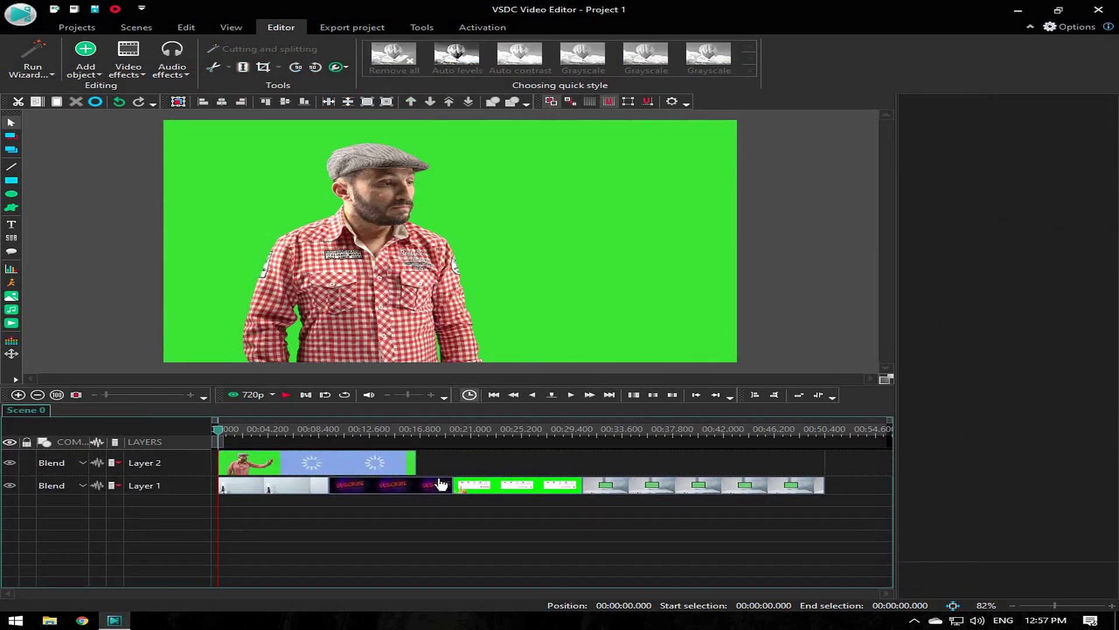
Apply the Background remover effect to the man's clip for the whole parent duration and sample its green backdrop as the chromakey color
{"action": "left_click", "coordinate": [337, 469]}
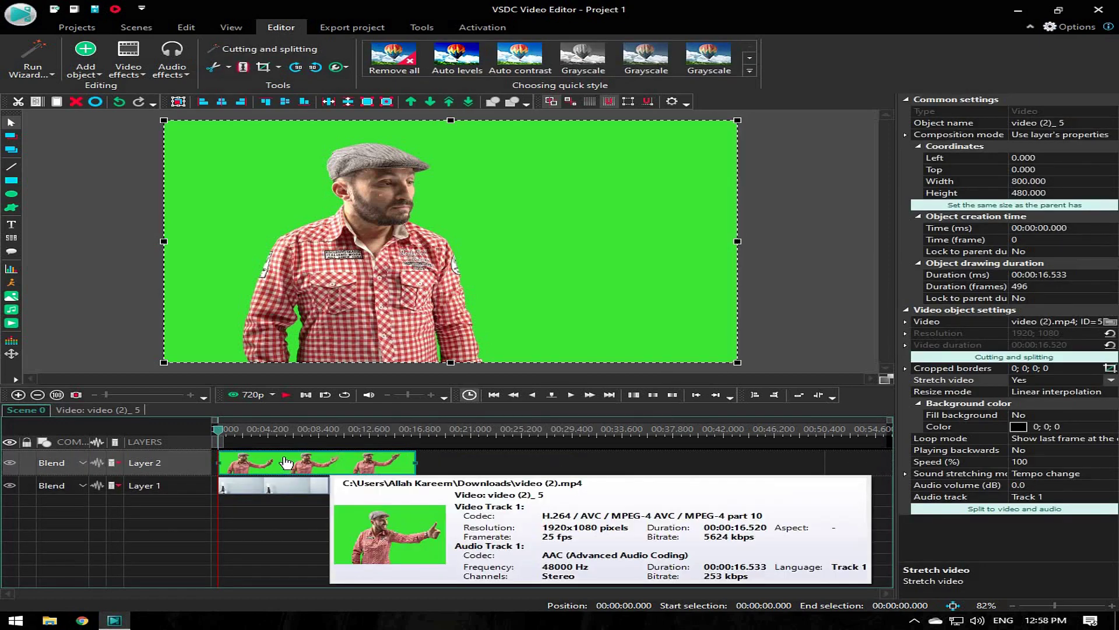
{"action": "right_click", "coordinate": [286, 463]}
{"action": "mouse_move", "coordinate": [374, 381]}
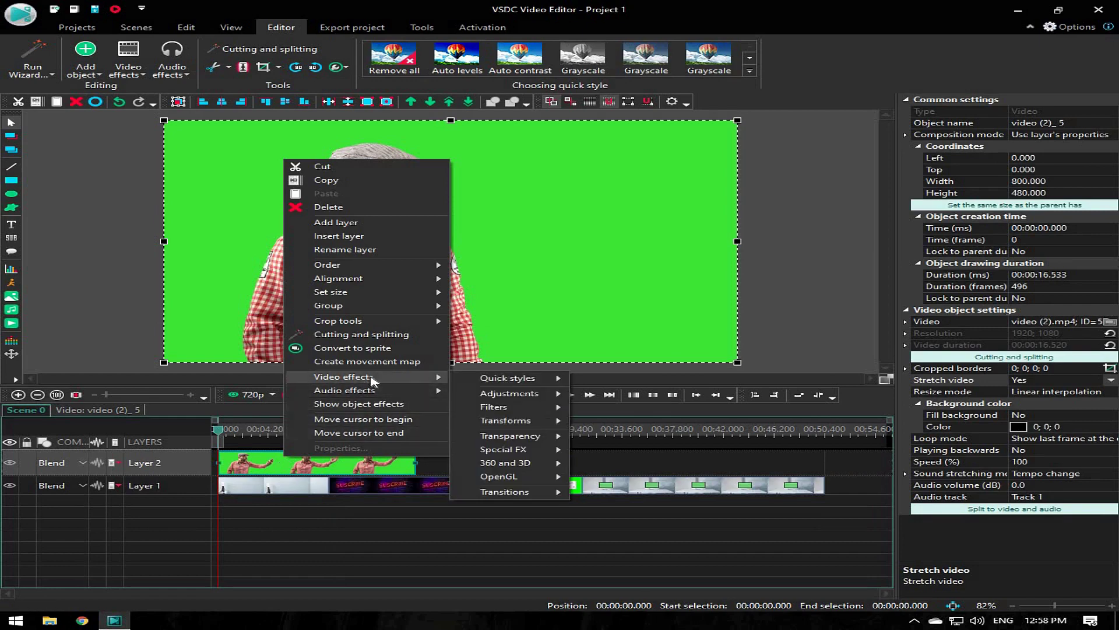
{"action": "mouse_move", "coordinate": [531, 440]}
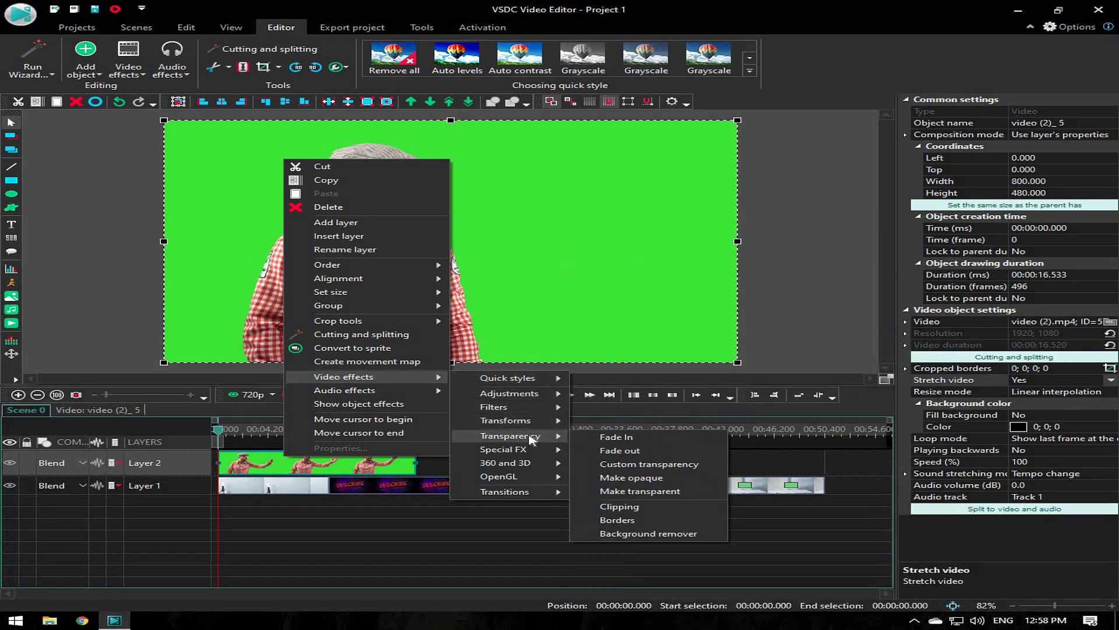
{"action": "left_click", "coordinate": [658, 535]}
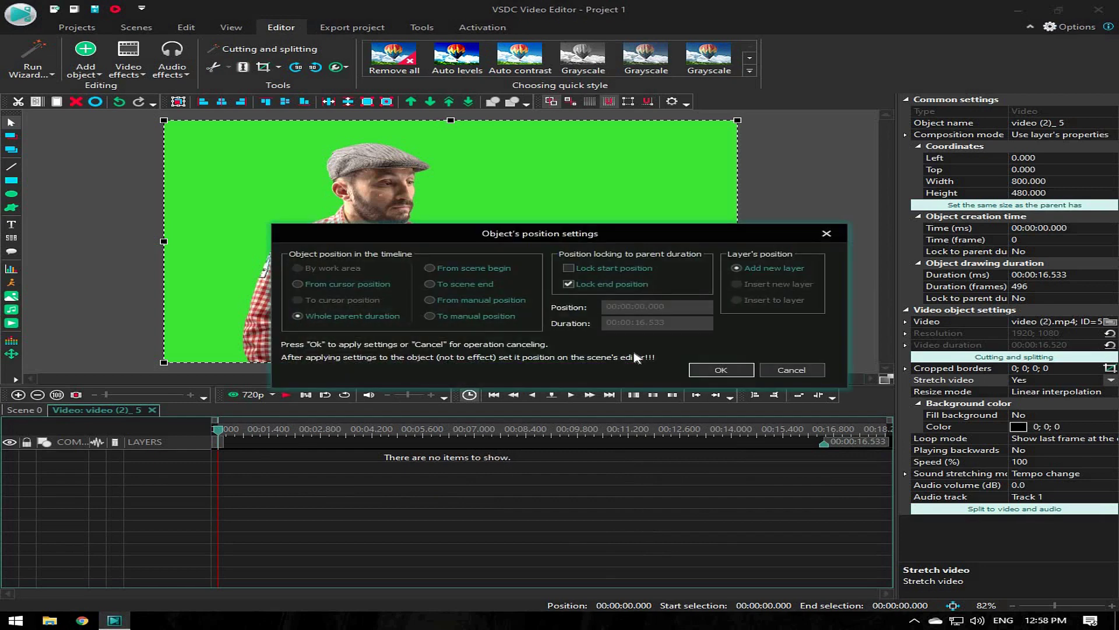
{"action": "left_click", "coordinate": [708, 373]}
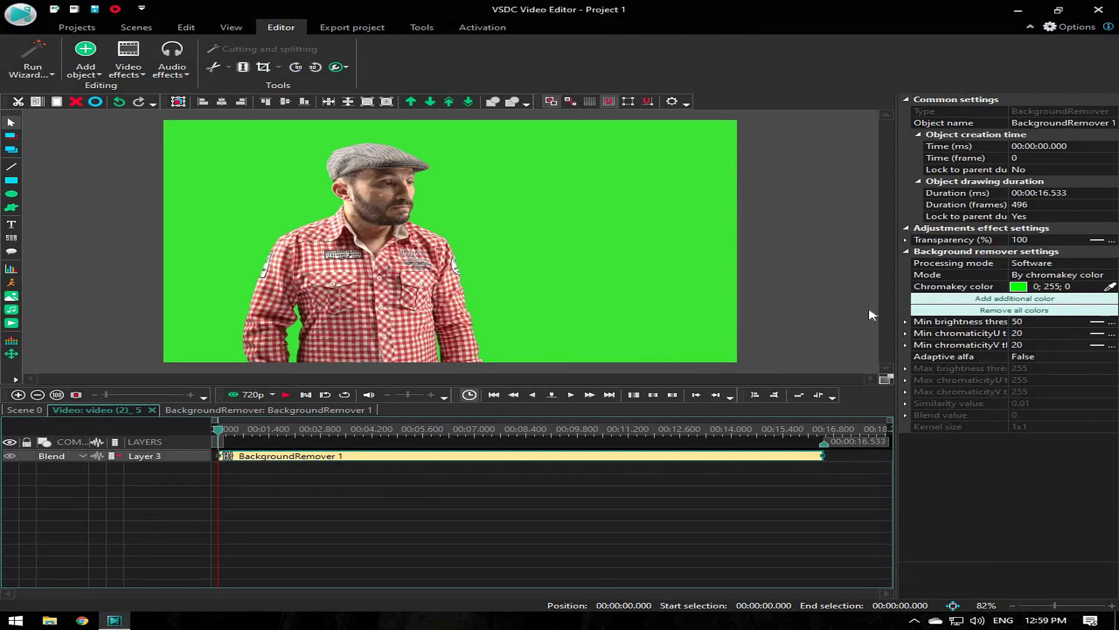
{"action": "left_click", "coordinate": [1110, 286]}
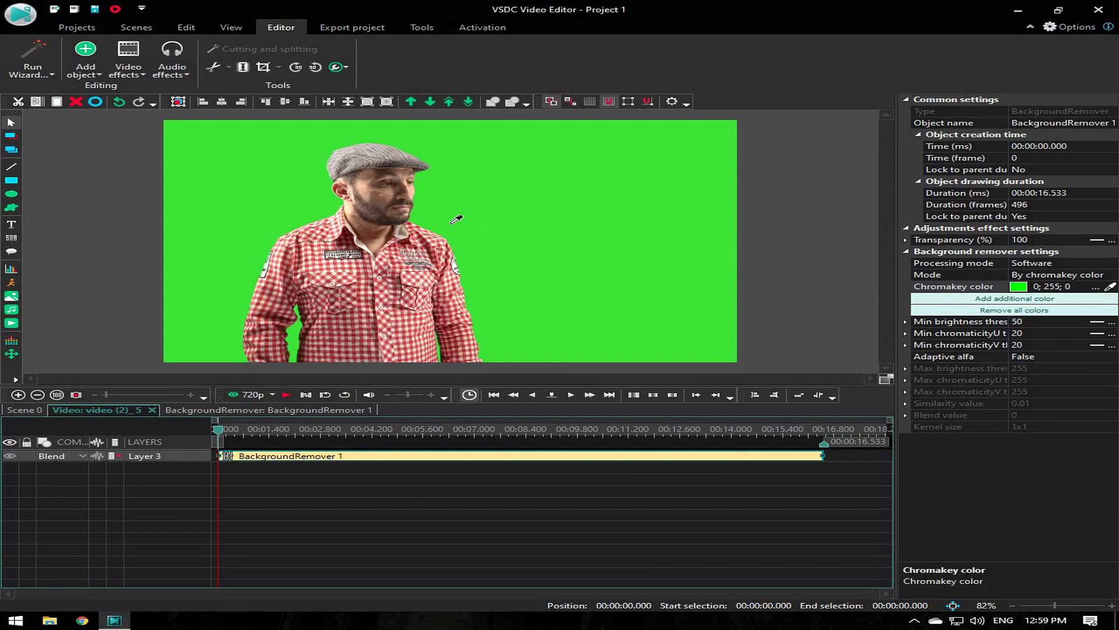
{"action": "left_click", "coordinate": [560, 227]}
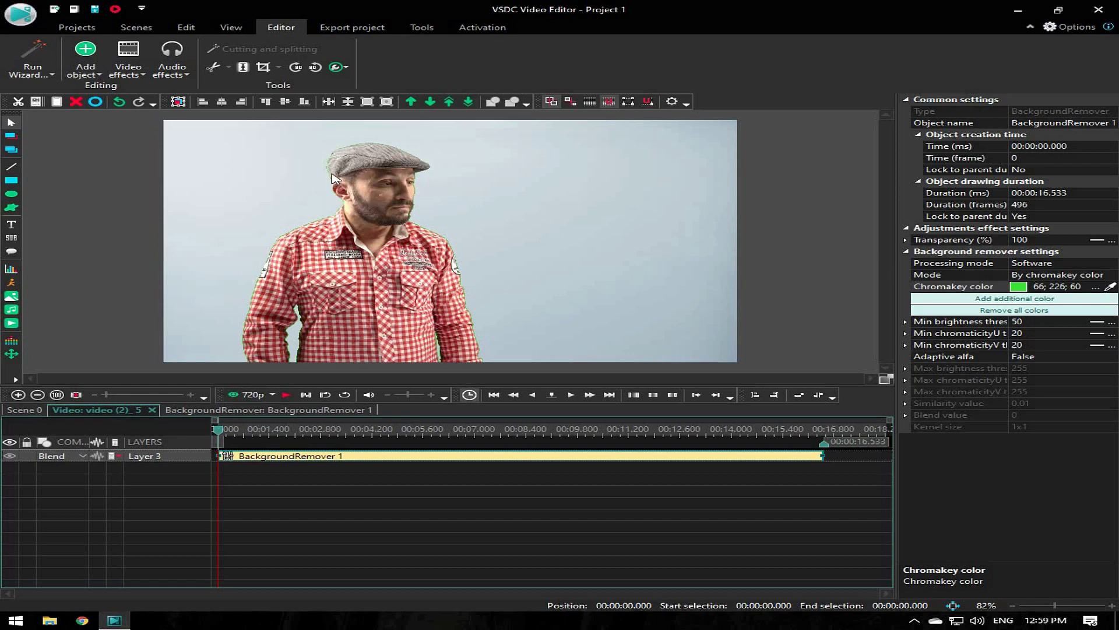
Set the background remover's minimum thresholds to brightness 60, chromaticityU 35 and chromaticityV 30
{"action": "left_click", "coordinate": [1045, 322]}
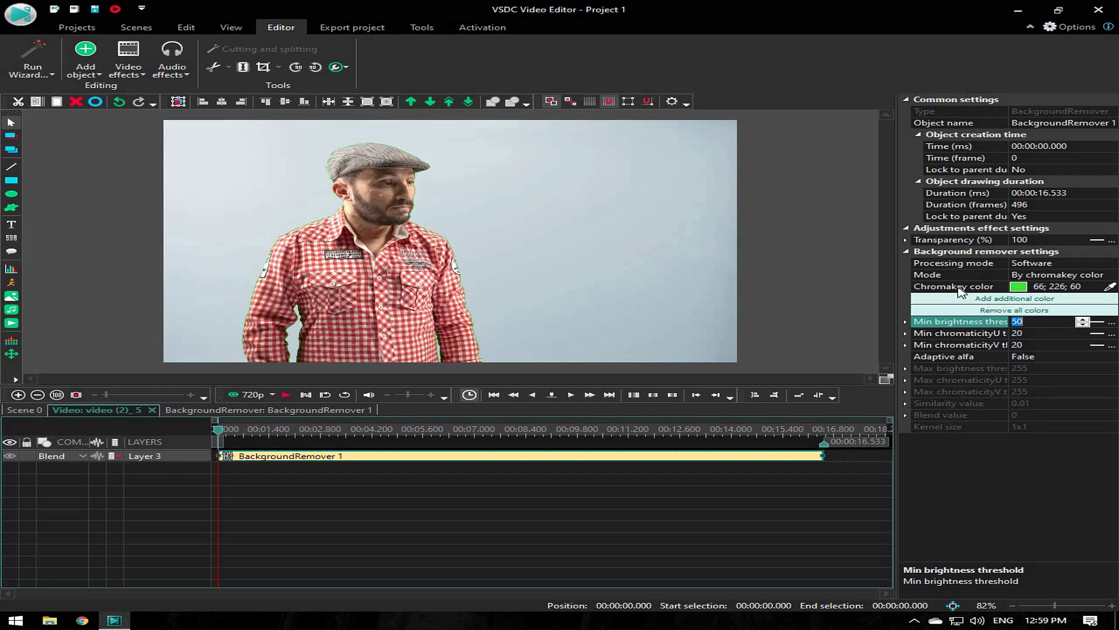
{"action": "left_click", "coordinate": [1038, 345]}
{"action": "left_click", "coordinate": [1039, 321]}
{"action": "left_click", "coordinate": [1030, 333]}
{"action": "type", "text": "30"}
{"action": "left_click", "coordinate": [1030, 349]}
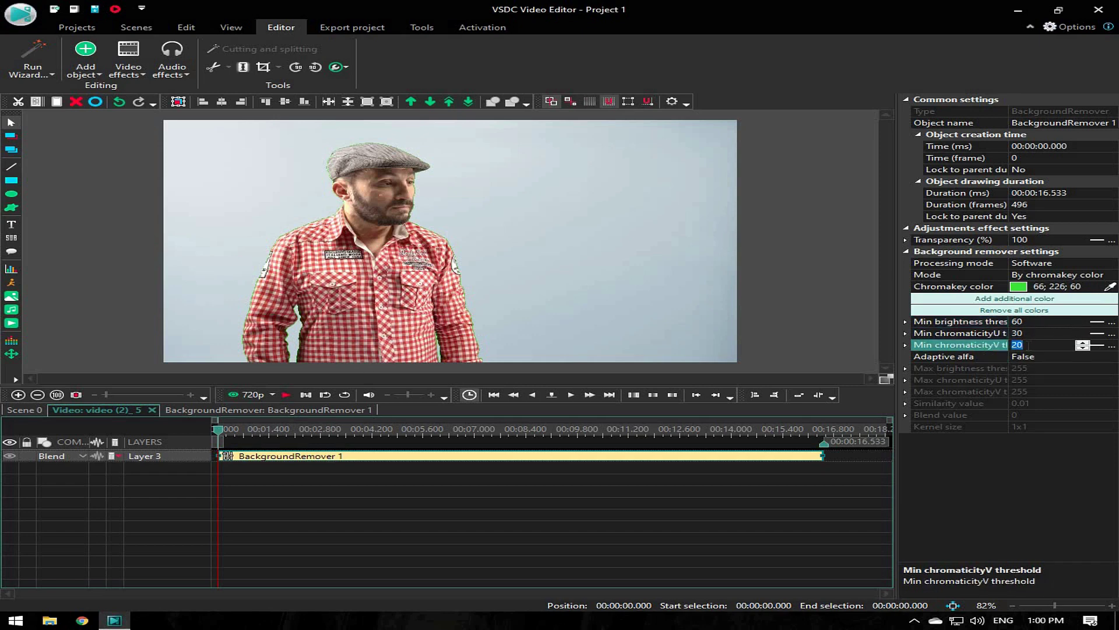
{"action": "type", "text": "30"}
{"action": "left_click", "coordinate": [1031, 334]}
{"action": "type", "text": "35"}
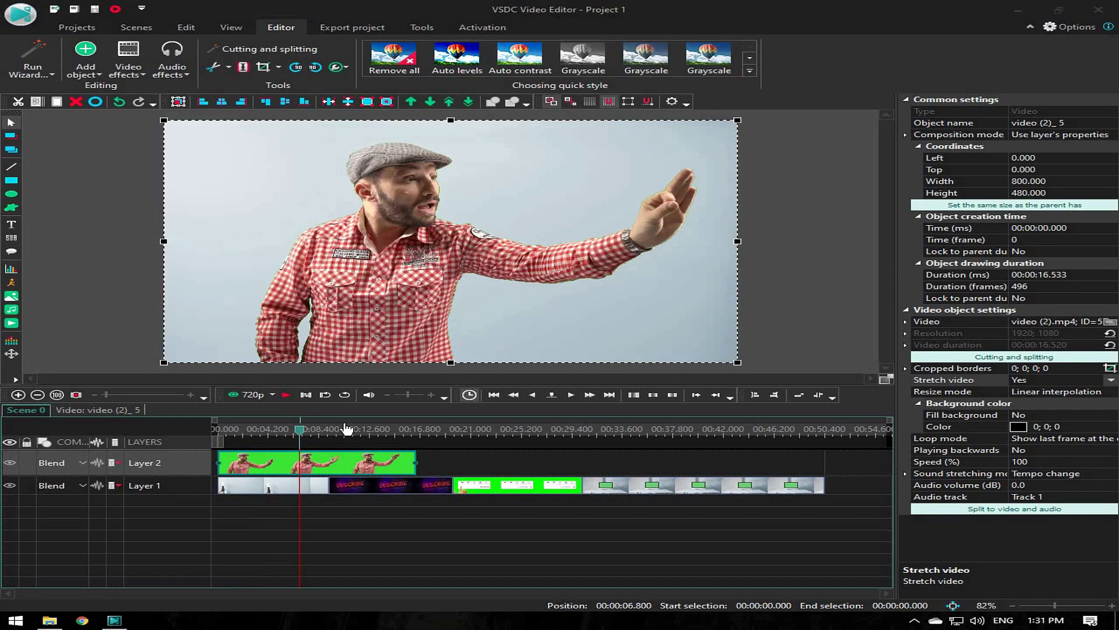
Move the playhead to 00:00:09.266, where the neon clip starts, and show the Basic effects window
{"action": "left_click_drag", "start_coordinate": [303, 439], "coordinate": [356, 439]}
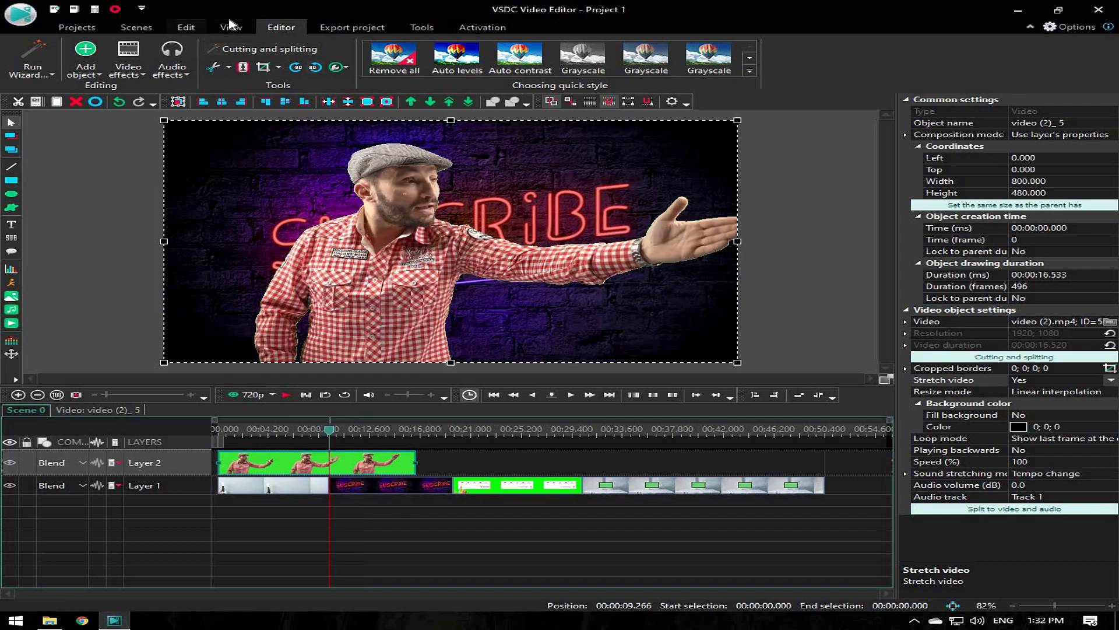
{"action": "left_click", "coordinate": [231, 27]}
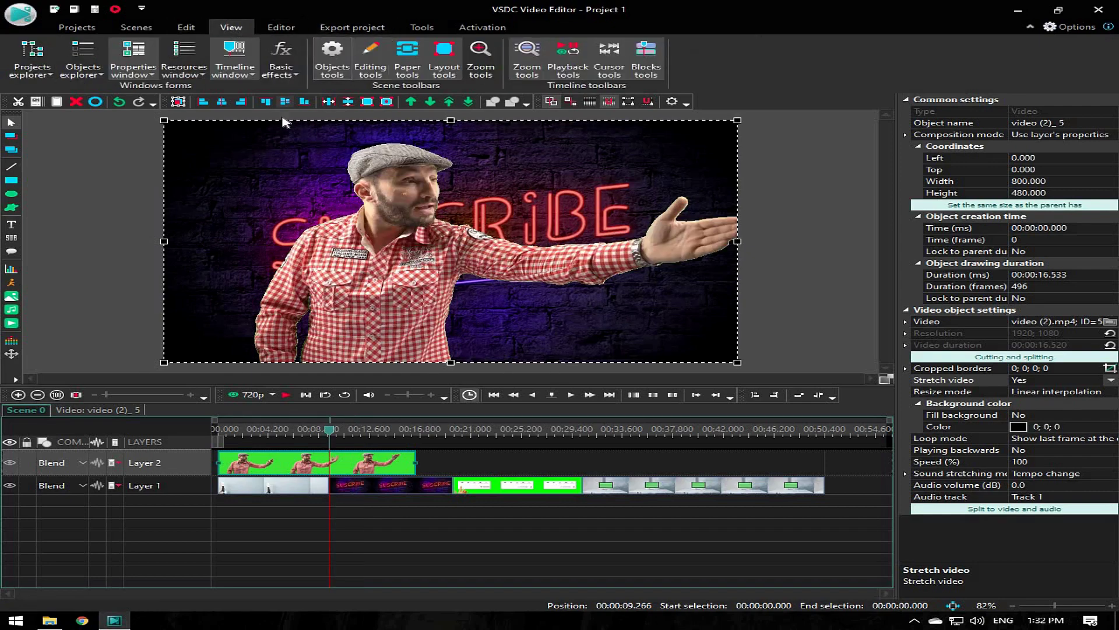
{"action": "left_click", "coordinate": [274, 68]}
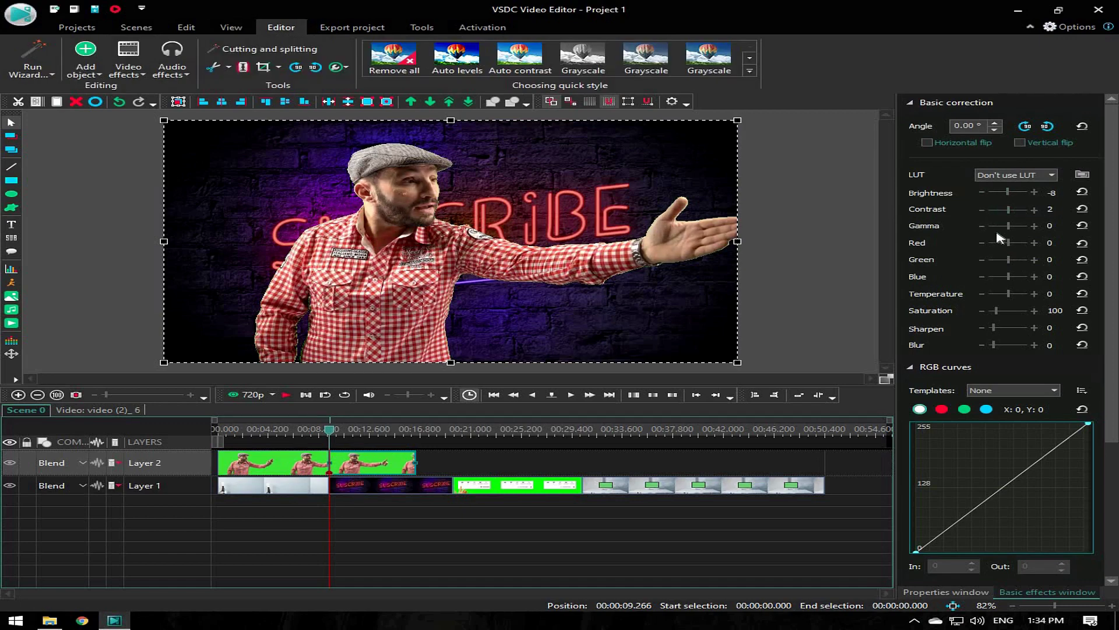
Color-correct the man's clip over the neon background with Gamma -8, Red 2, Green -16 and Blue 15
{"action": "left_click_drag", "start_coordinate": [1009, 226], "coordinate": [1009, 242]}
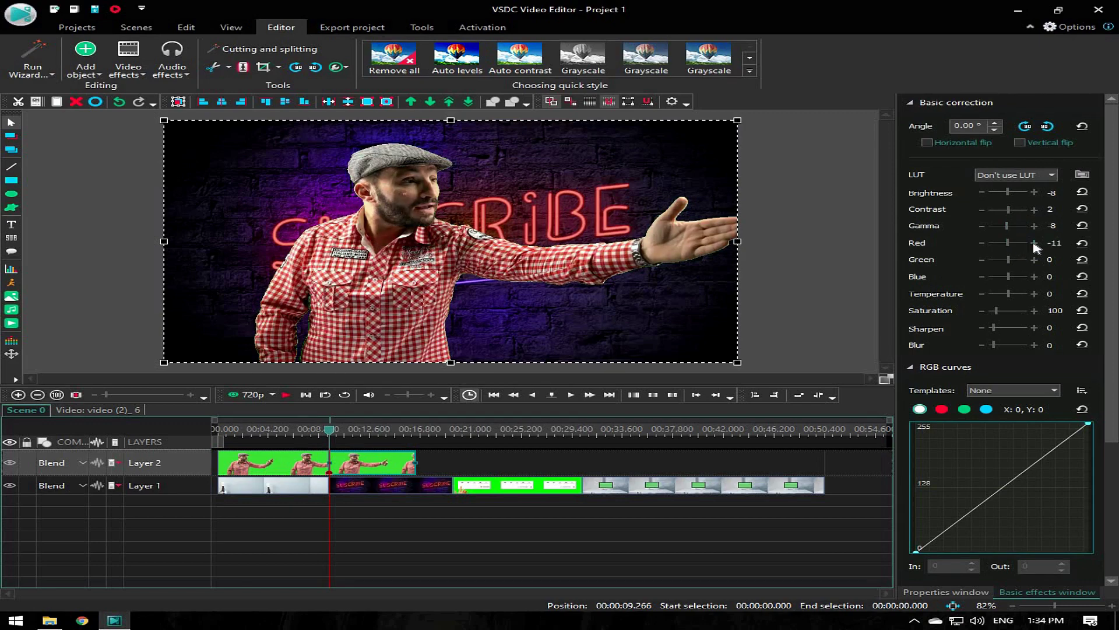
{"action": "left_click_drag", "start_coordinate": [1009, 277], "coordinate": [1009, 277]}
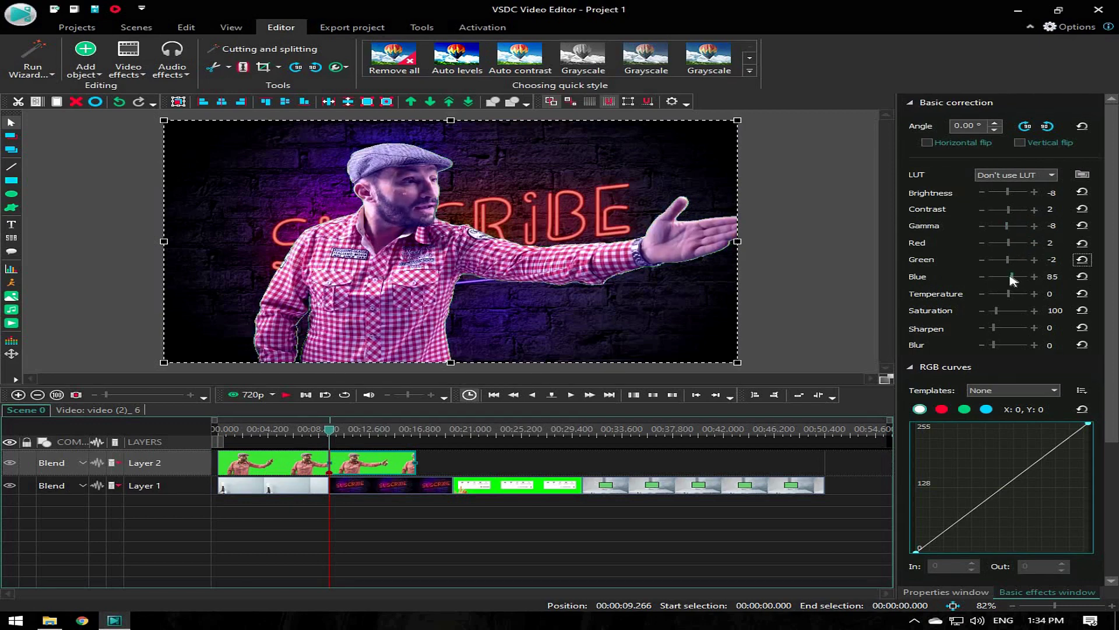
{"action": "left_click", "coordinate": [1077, 276]}
{"action": "left_click", "coordinate": [1079, 278]}
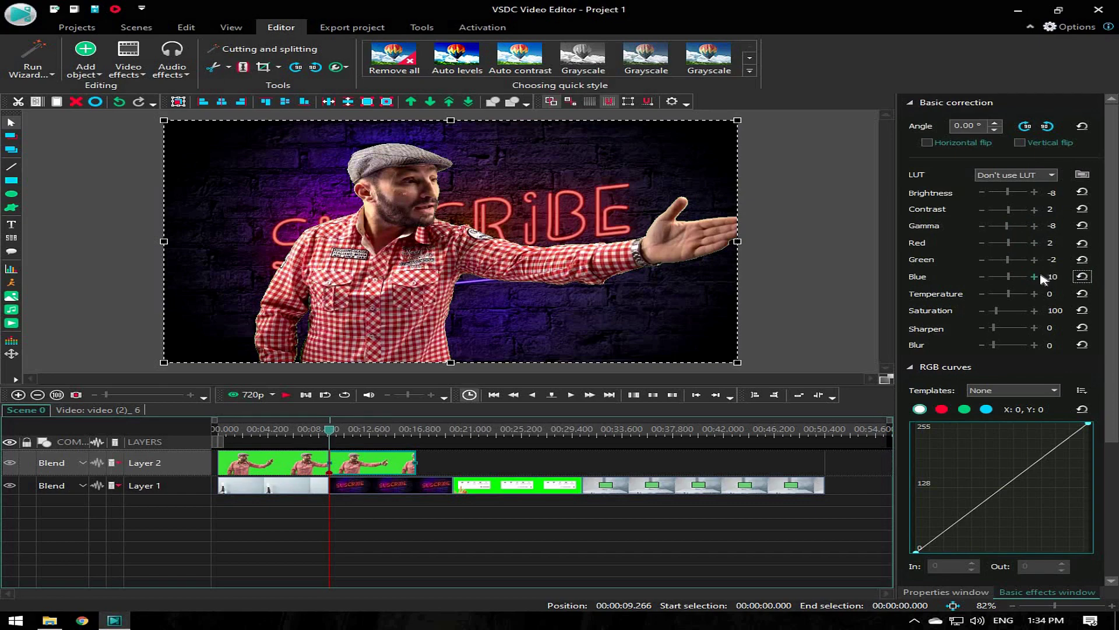
{"action": "left_click", "coordinate": [1039, 278]}
{"action": "left_click", "coordinate": [986, 259]}
{"action": "left_click", "coordinate": [989, 264]}
Set the Temperature to -6 and Sharpen to 4 for the man's clip over the neon background
{"action": "left_click", "coordinate": [1010, 297]}
{"action": "left_click", "coordinate": [1082, 294]}
{"action": "left_click", "coordinate": [987, 294]}
{"action": "left_click", "coordinate": [989, 296]}
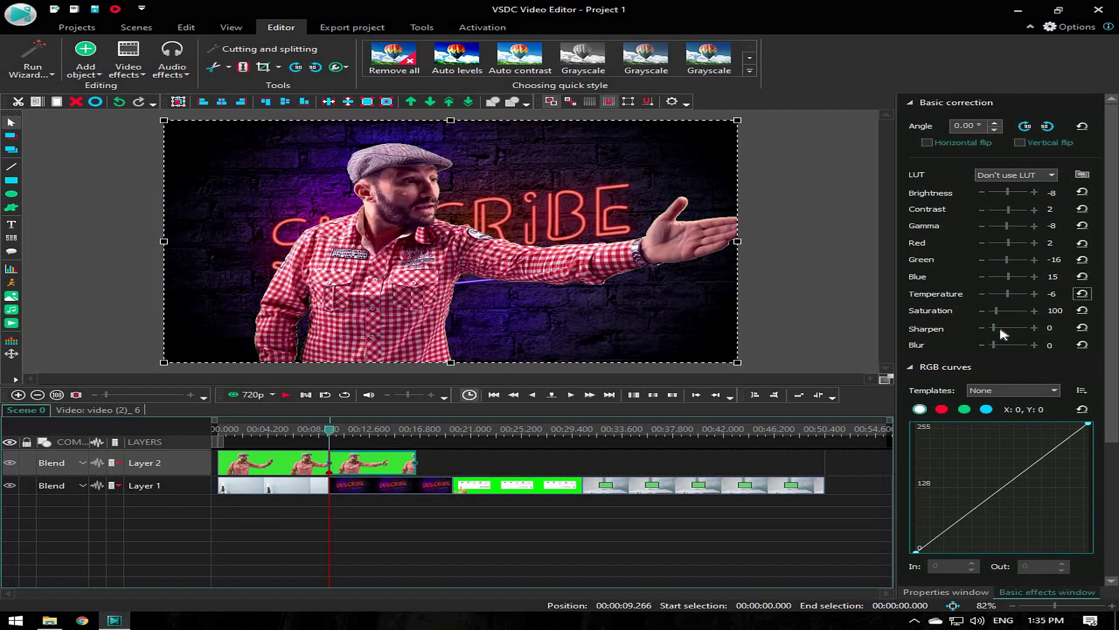
{"action": "left_click", "coordinate": [1035, 328]}
{"action": "left_click", "coordinate": [1035, 328]}
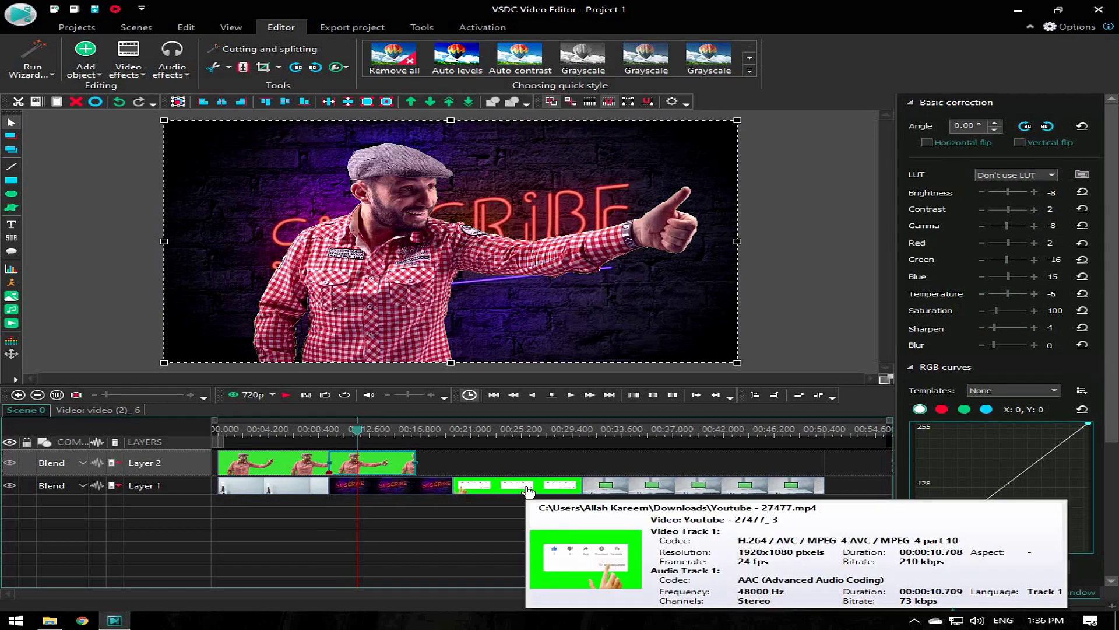
Bring the YouTube button clip to the top layer and shift it earlier so it overlaps the neon Subscribe clip
{"action": "left_click", "coordinate": [546, 495]}
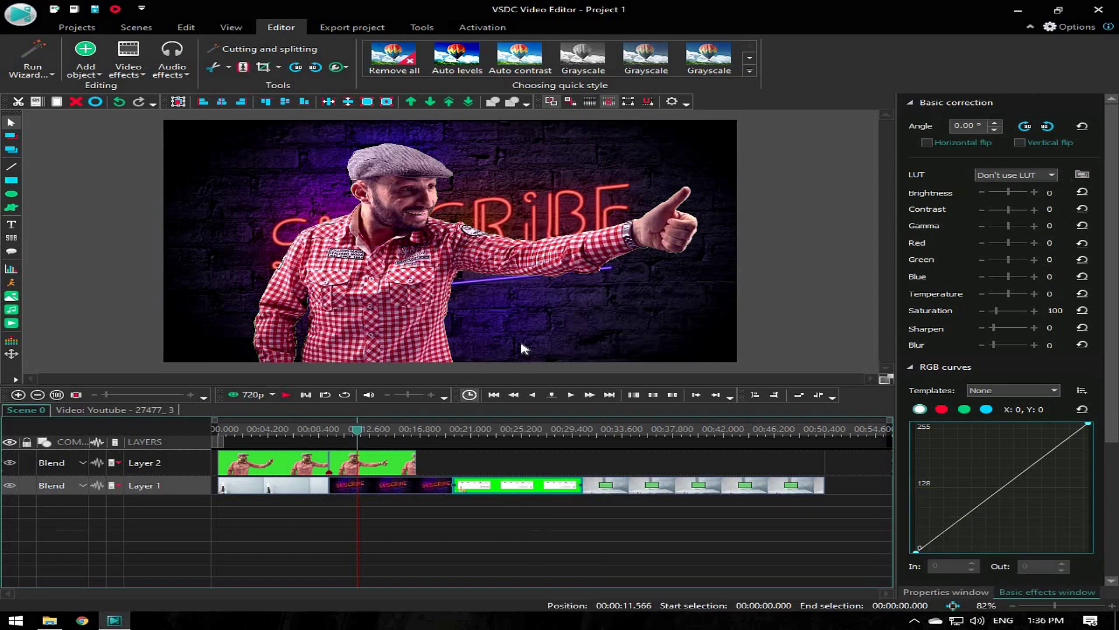
{"action": "left_click", "coordinate": [452, 102]}
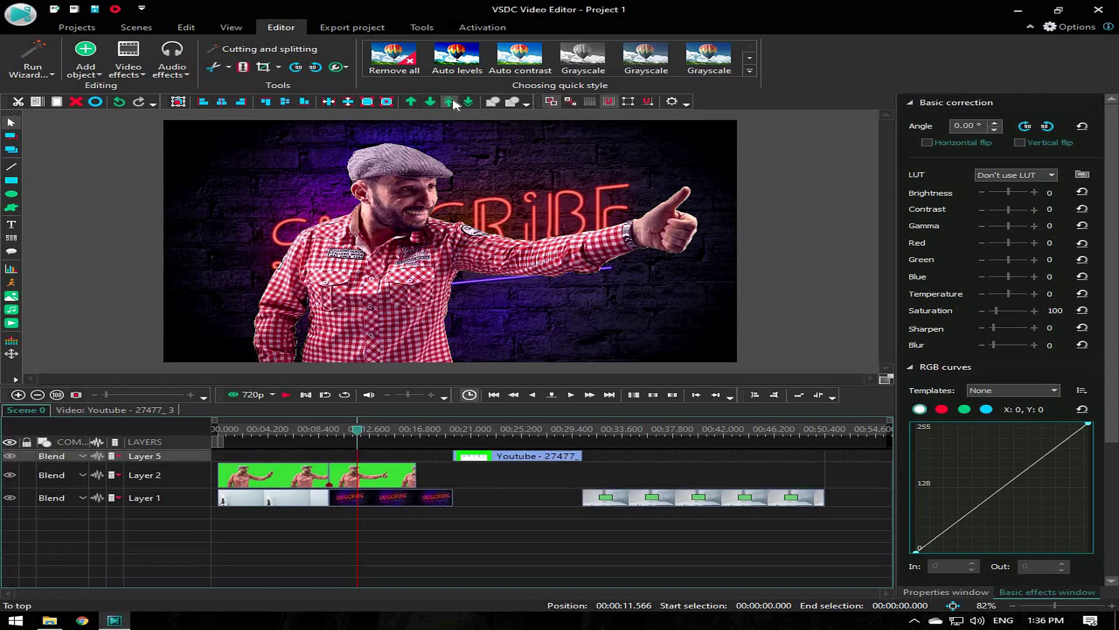
{"action": "left_click_drag", "start_coordinate": [557, 457], "coordinate": [452, 461]}
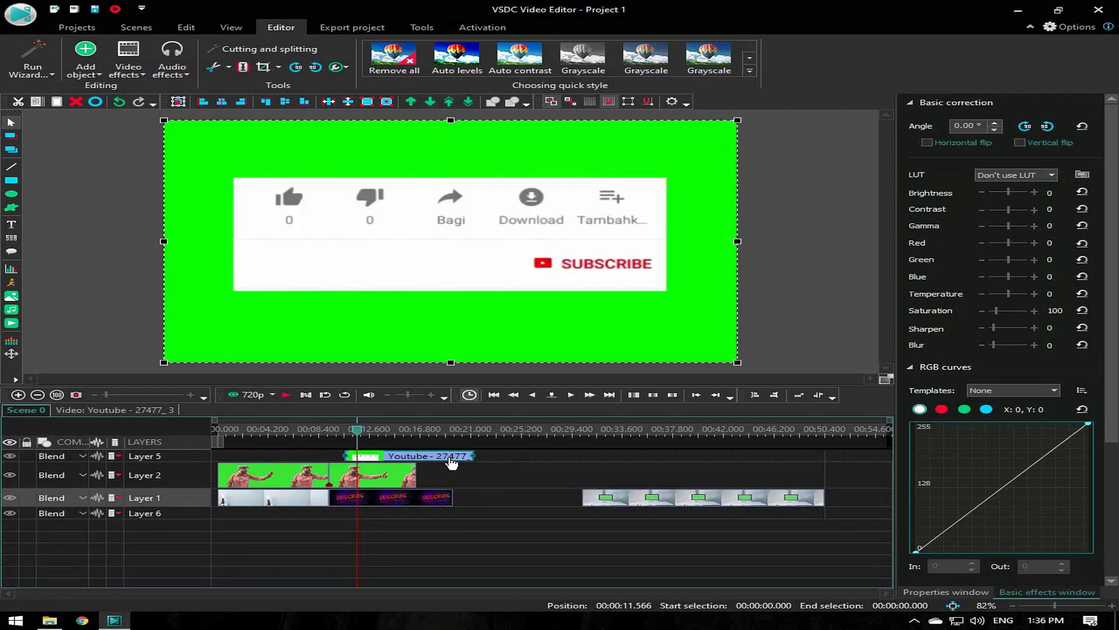
Apply a Background remover effect to the YouTube button clip on the top layer, keeping the default position settings
{"action": "right_click", "coordinate": [443, 456]}
{"action": "mouse_move", "coordinate": [559, 374]}
{"action": "mouse_move", "coordinate": [690, 441]}
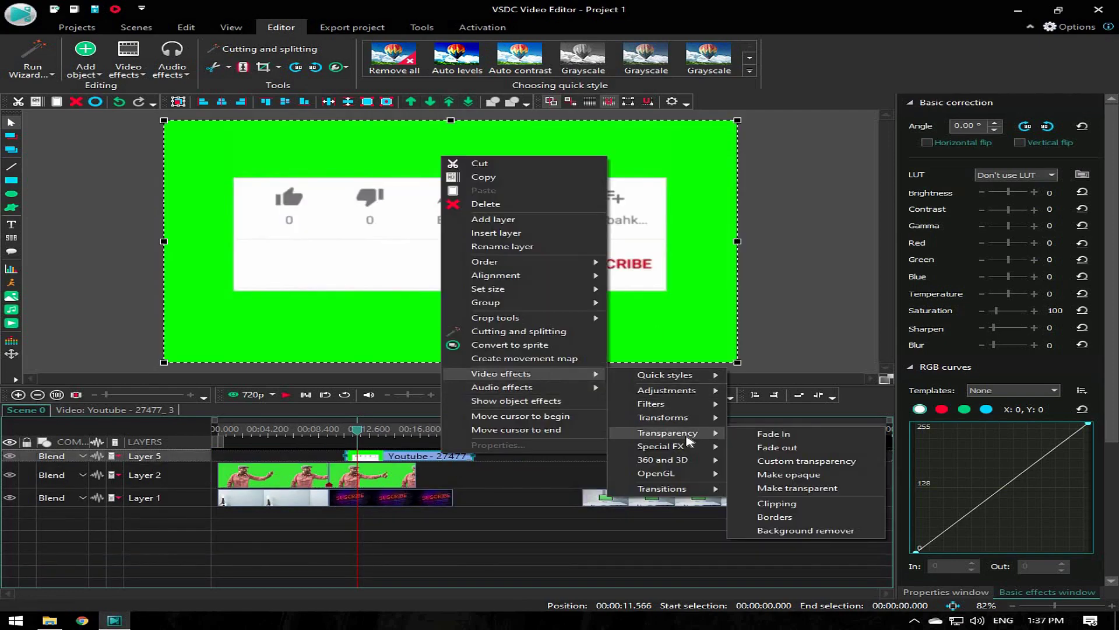
{"action": "left_click", "coordinate": [813, 531]}
{"action": "key", "text": "Return"}
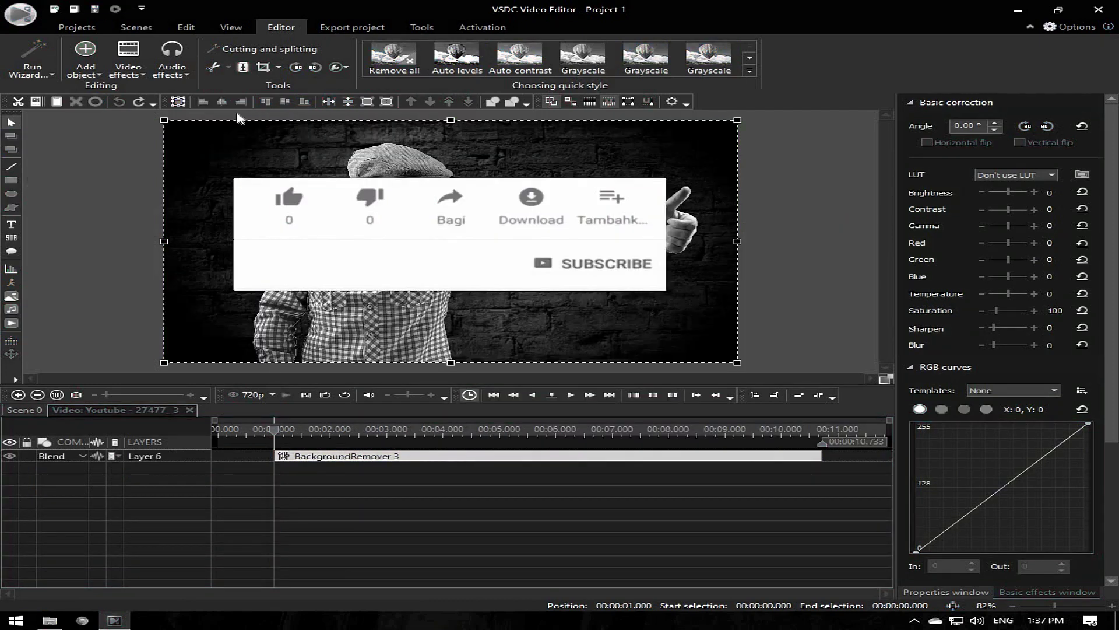
Shrink the YouTube button clip to about 304 × 160, place it at about 448, 320 beneath the man's arm, and return to Scene 0
{"action": "left_click_drag", "start_coordinate": [159, 118], "coordinate": [494, 286]}
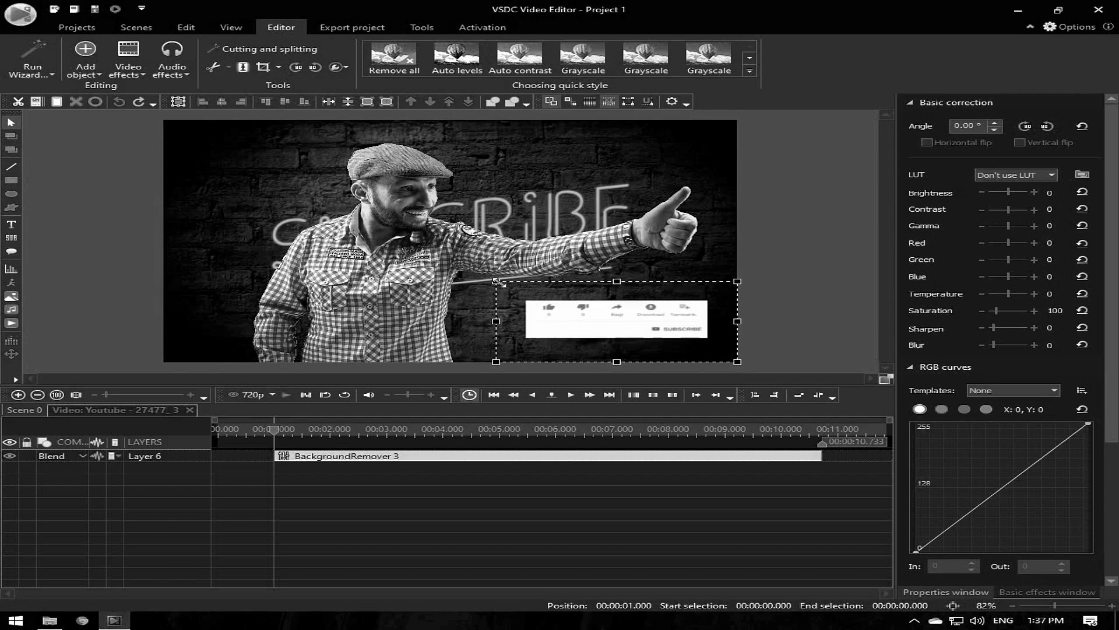
{"action": "left_click_drag", "start_coordinate": [666, 330], "coordinate": [632, 323]}
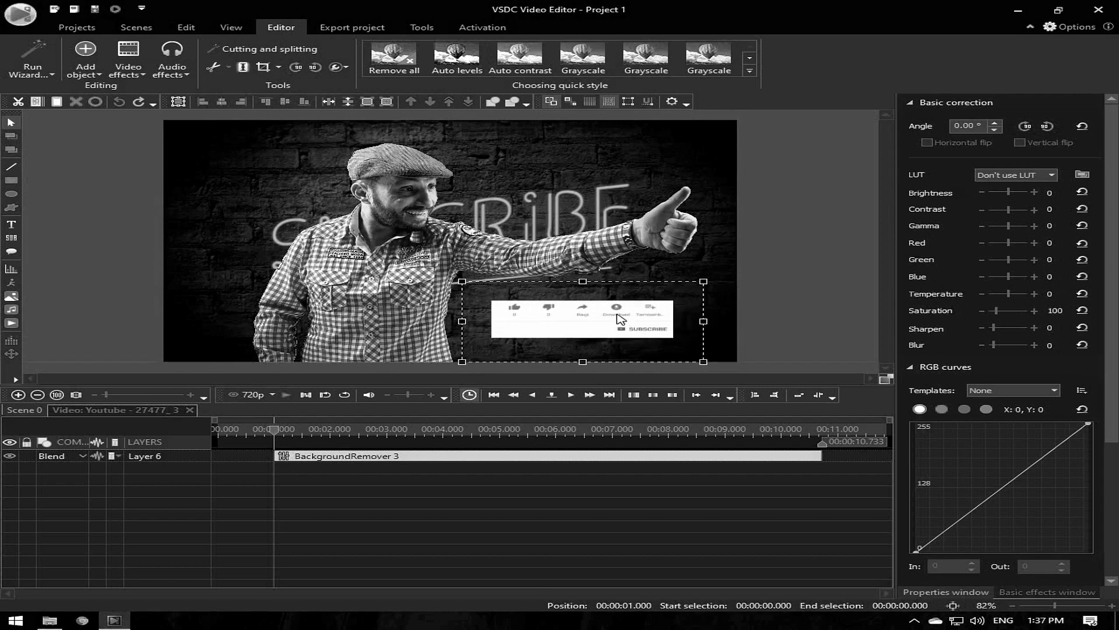
{"action": "left_click_drag", "start_coordinate": [461, 321], "coordinate": [483, 321]}
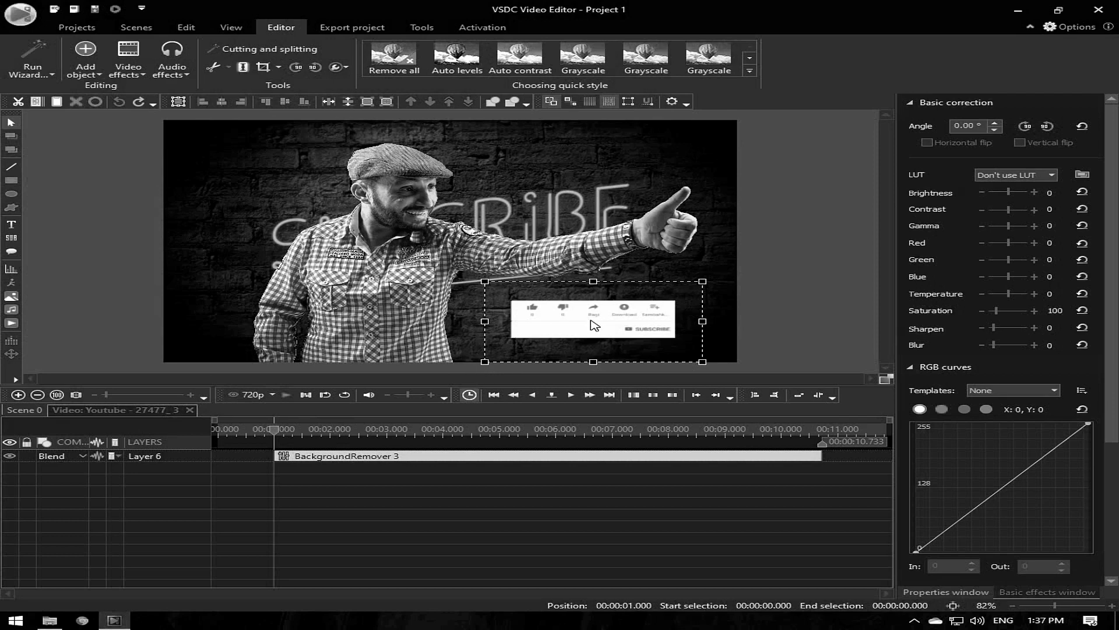
{"action": "left_click", "coordinate": [25, 410]}
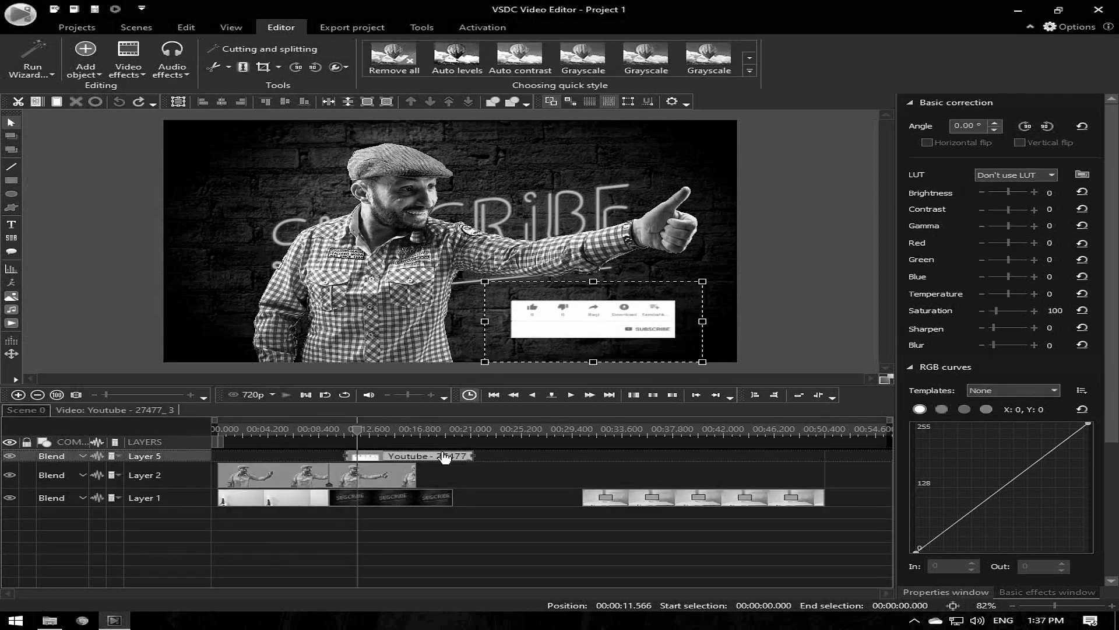
{"action": "left_click", "coordinate": [999, 328]}
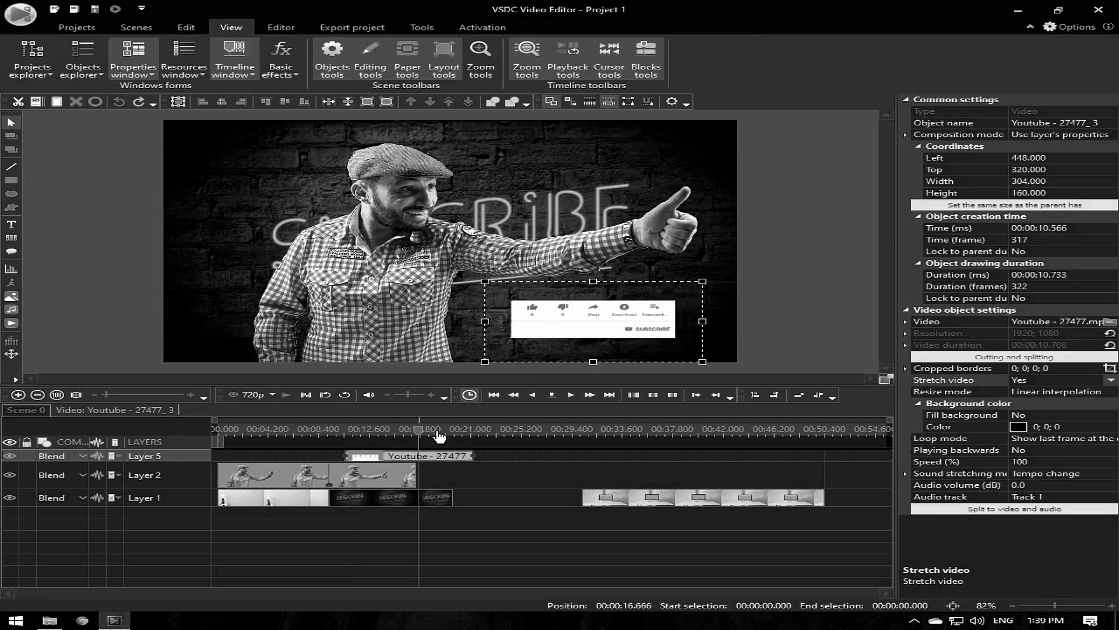
Add the IMG_0592 video from the cursor position at 00:00:17.300 and set its Stretch video option to Yes
{"action": "left_click", "coordinate": [426, 436]}
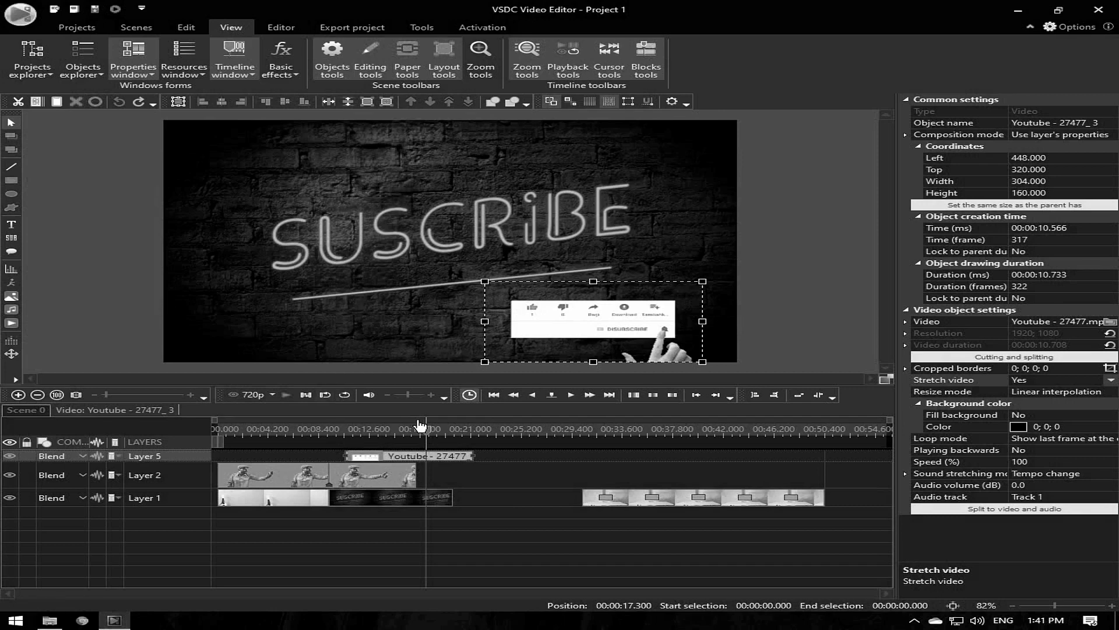
{"action": "left_click", "coordinate": [12, 325]}
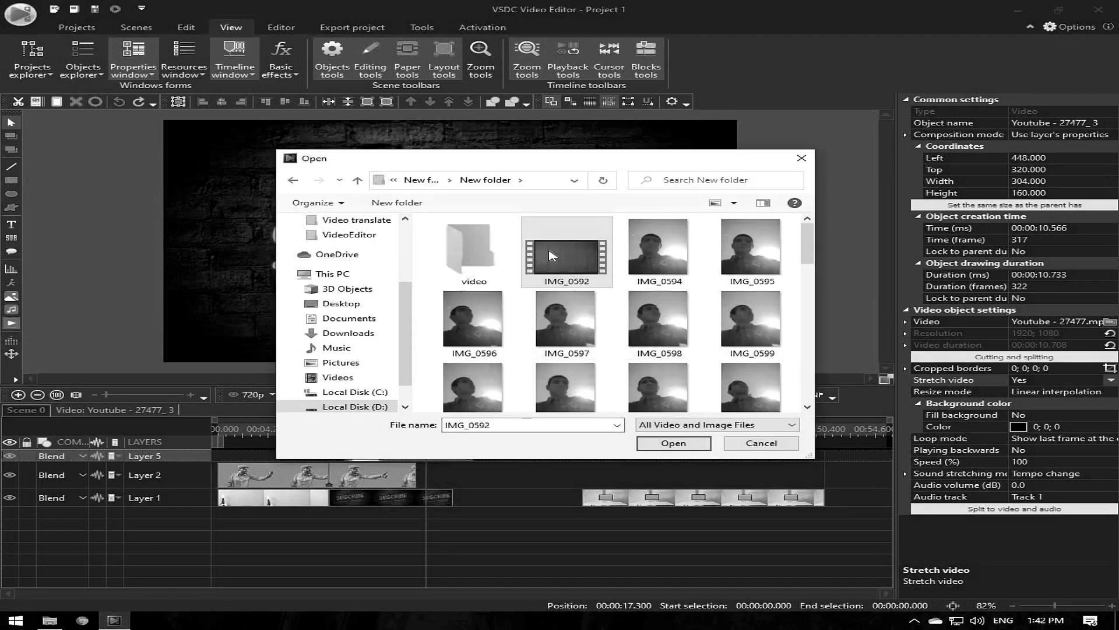
{"action": "double_click", "coordinate": [552, 255]}
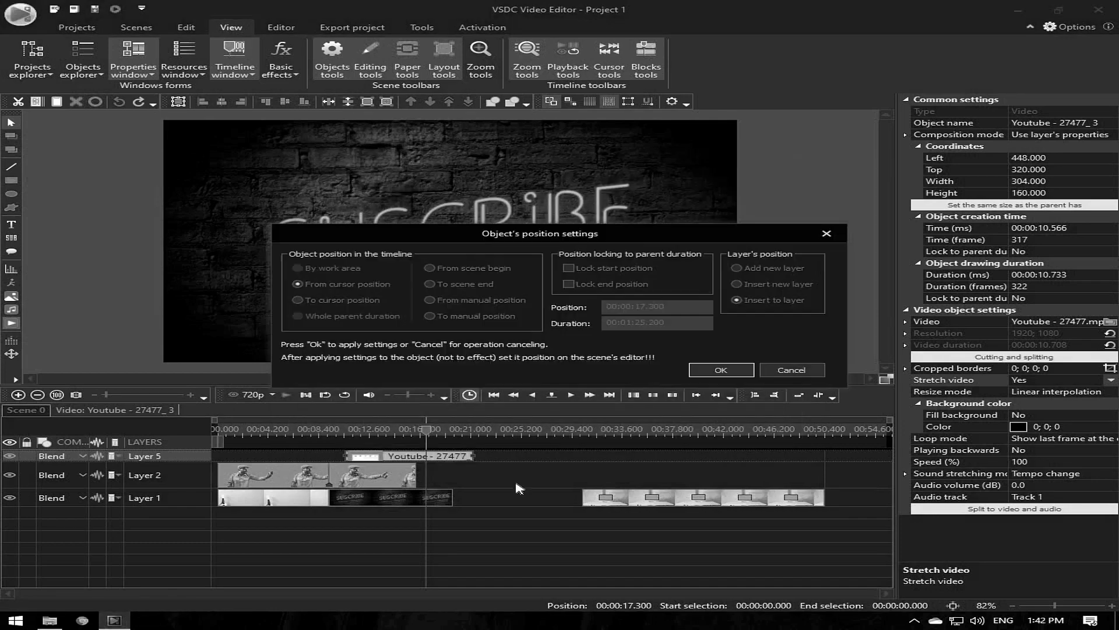
{"action": "left_click", "coordinate": [746, 372]}
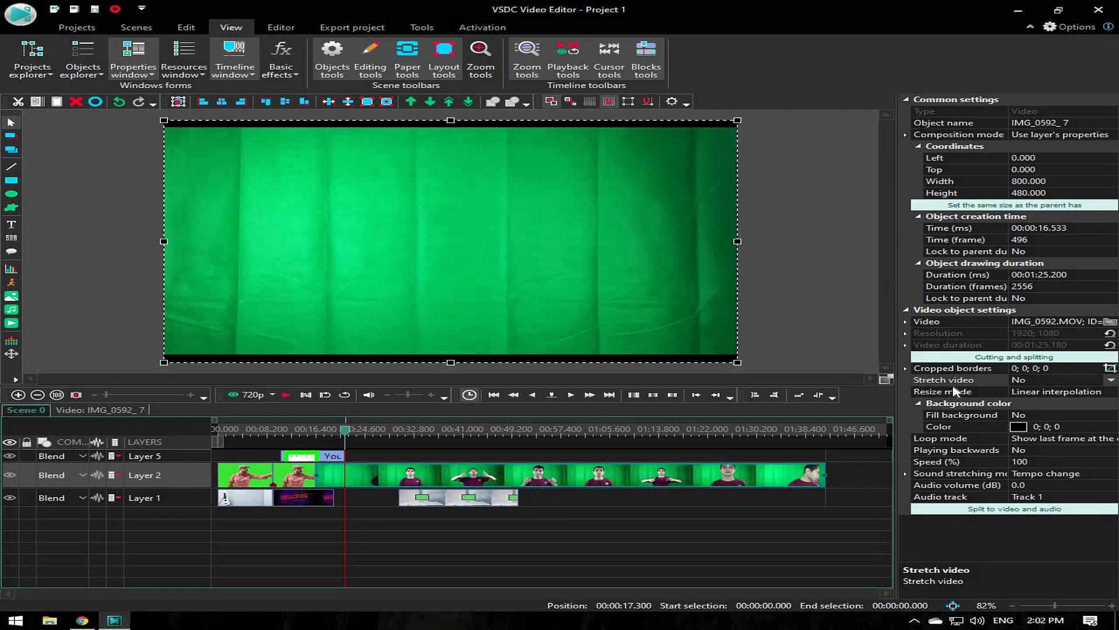
{"action": "left_click", "coordinate": [1026, 379]}
{"action": "left_click", "coordinate": [1073, 402]}
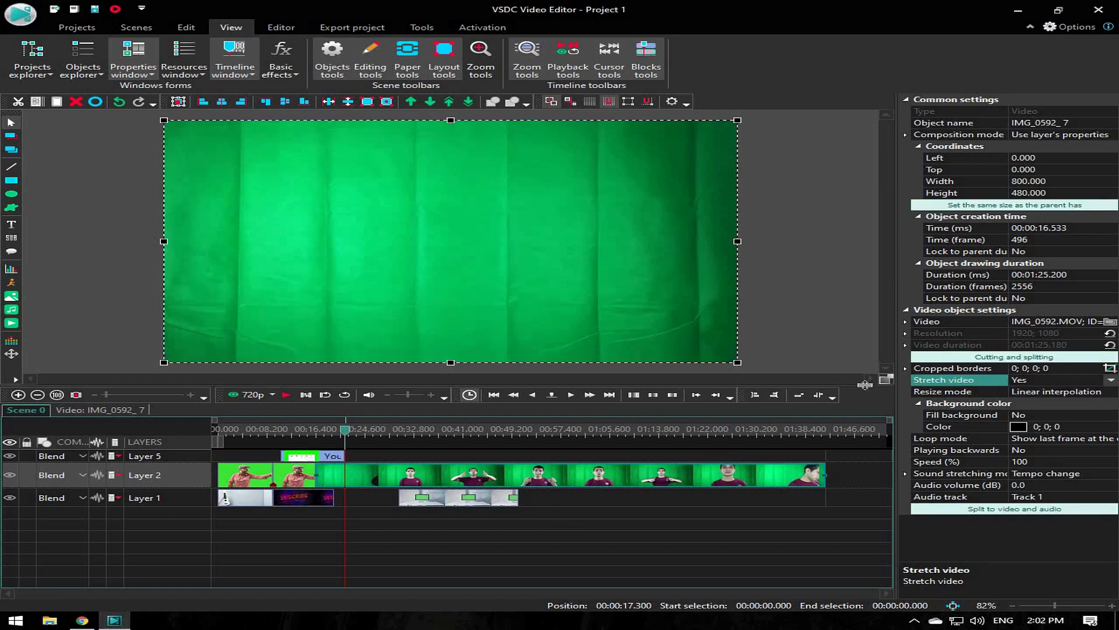
Add the Electronics - 5365 video to Layer 1 and extend it beneath the IMG_0592 clip, from 00:00:19.566 for 00:01:22.166
{"action": "left_click", "coordinate": [315, 512]}
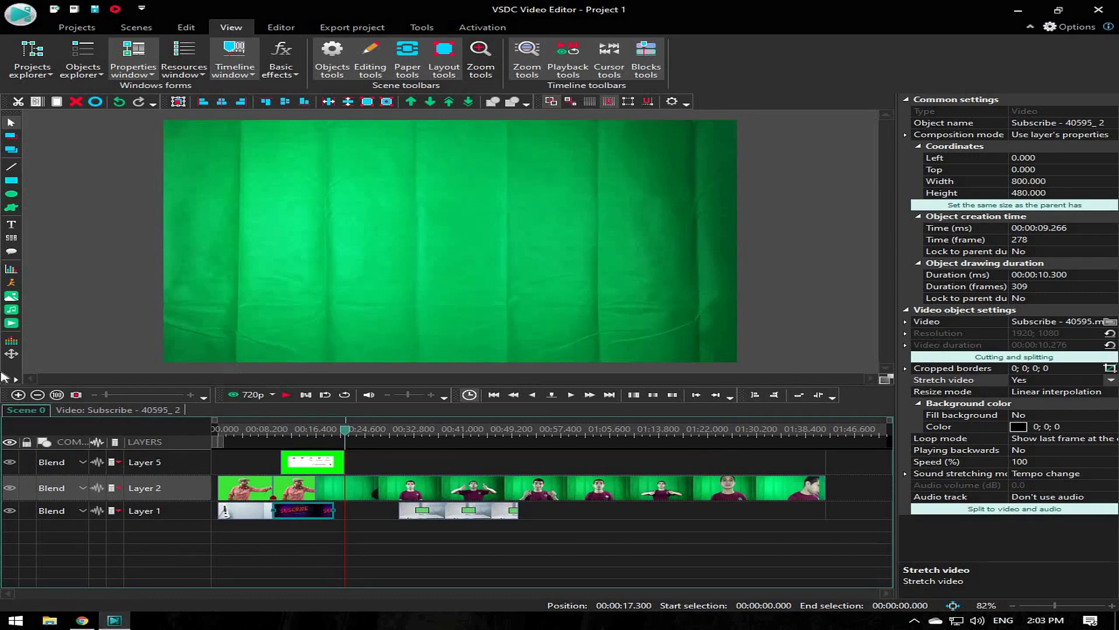
{"action": "left_click", "coordinate": [10, 326]}
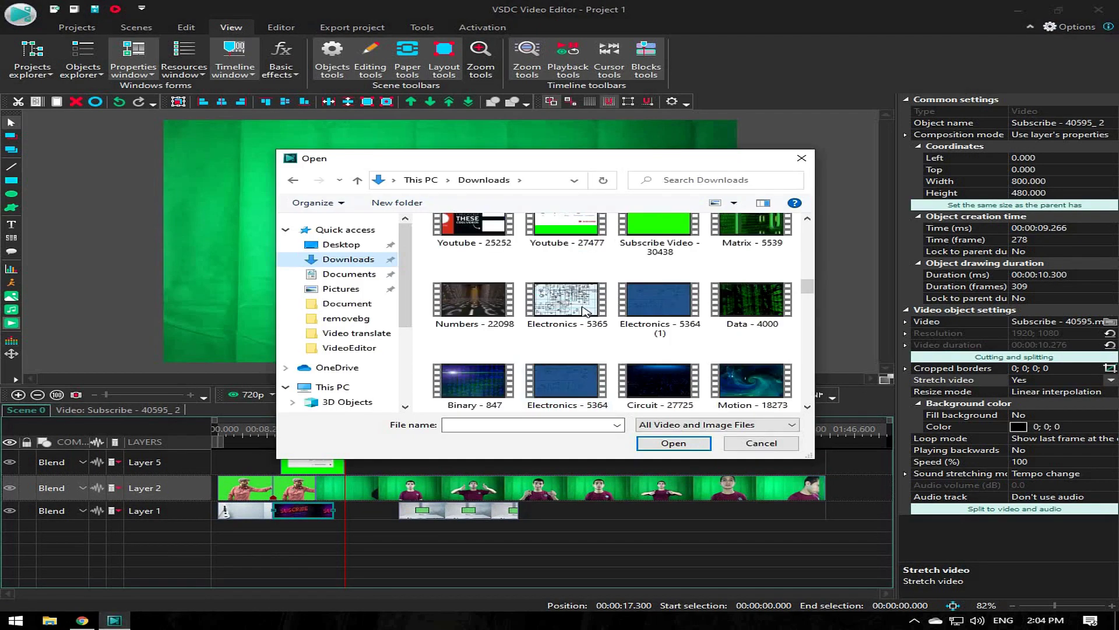
{"action": "double_click", "coordinate": [569, 299]}
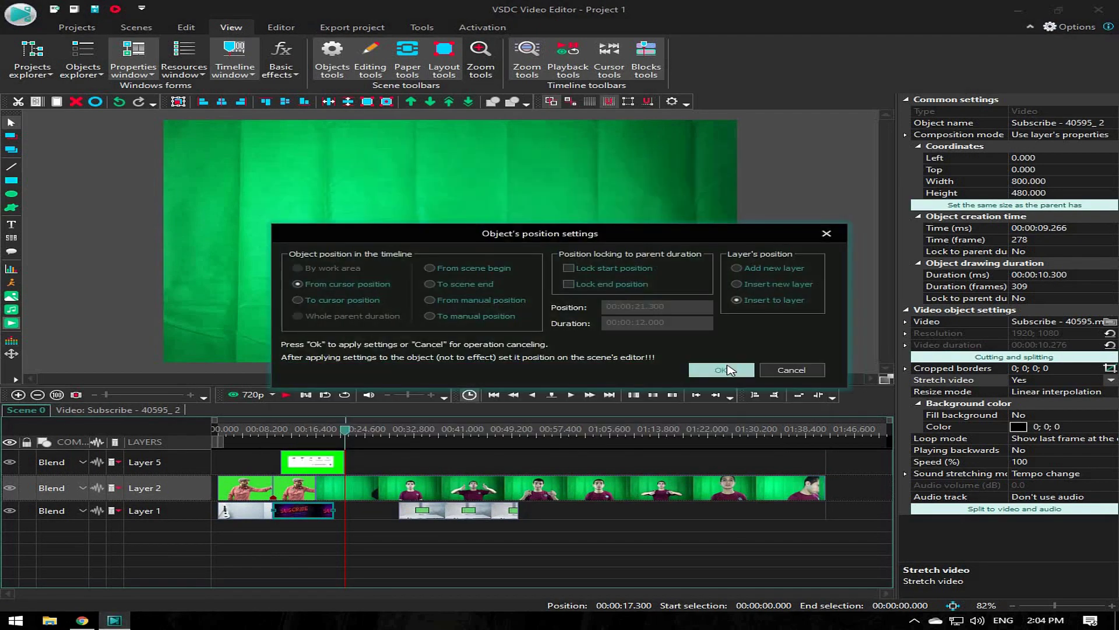
{"action": "left_click", "coordinate": [731, 371]}
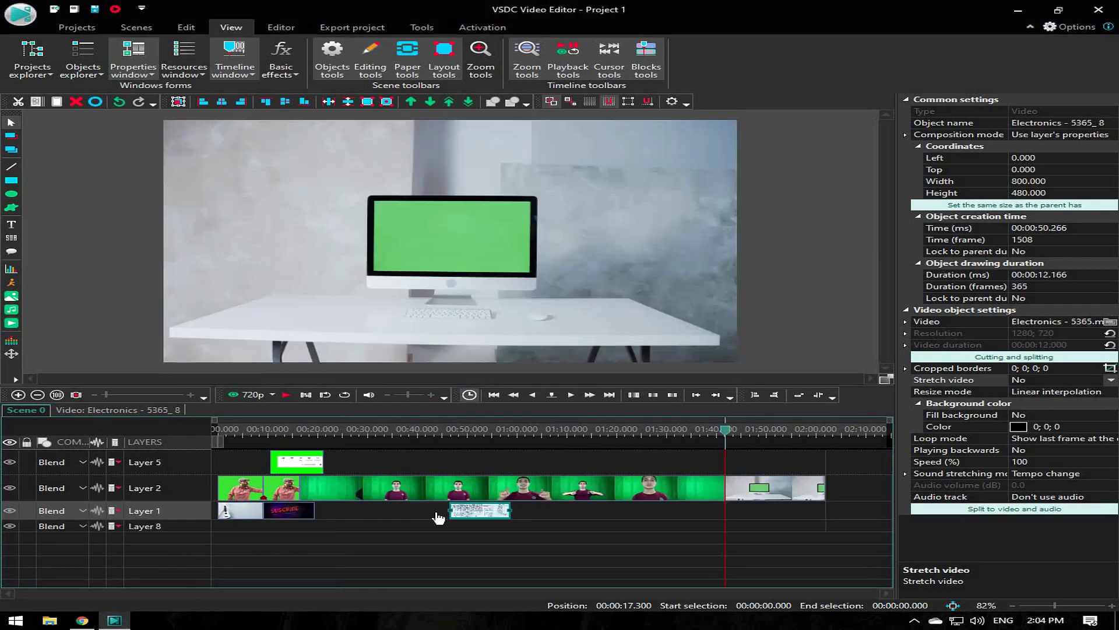
{"action": "left_click_drag", "start_coordinate": [439, 518], "coordinate": [725, 511]}
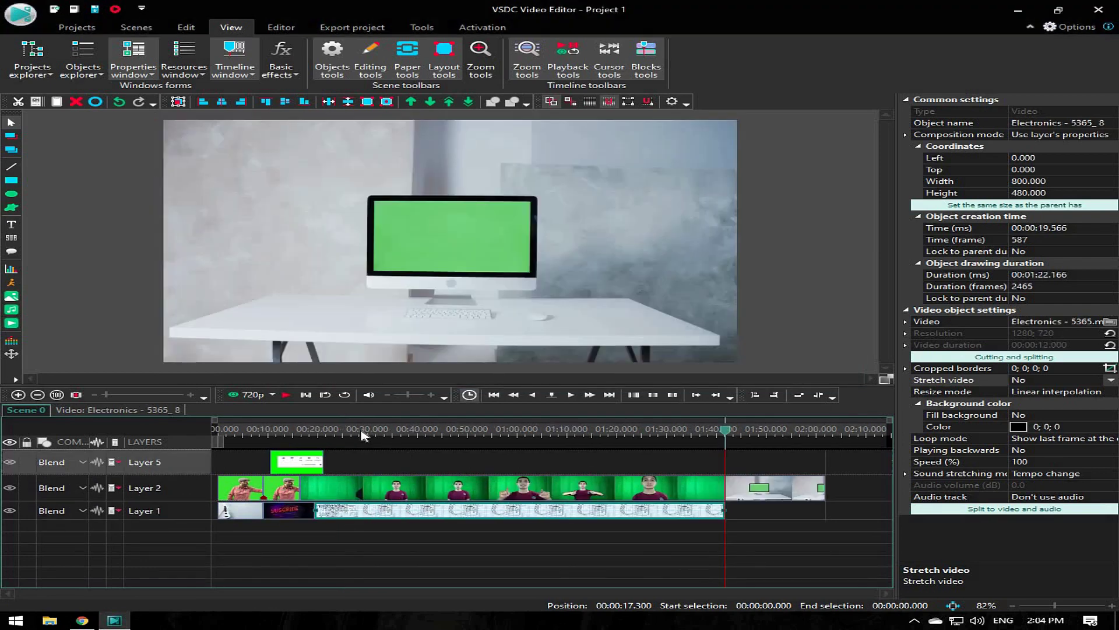
Apply a Background remover effect to the IMG_0592 green-screen clip and sample the backdrop's green as its chromakey color
{"action": "left_click", "coordinate": [362, 433]}
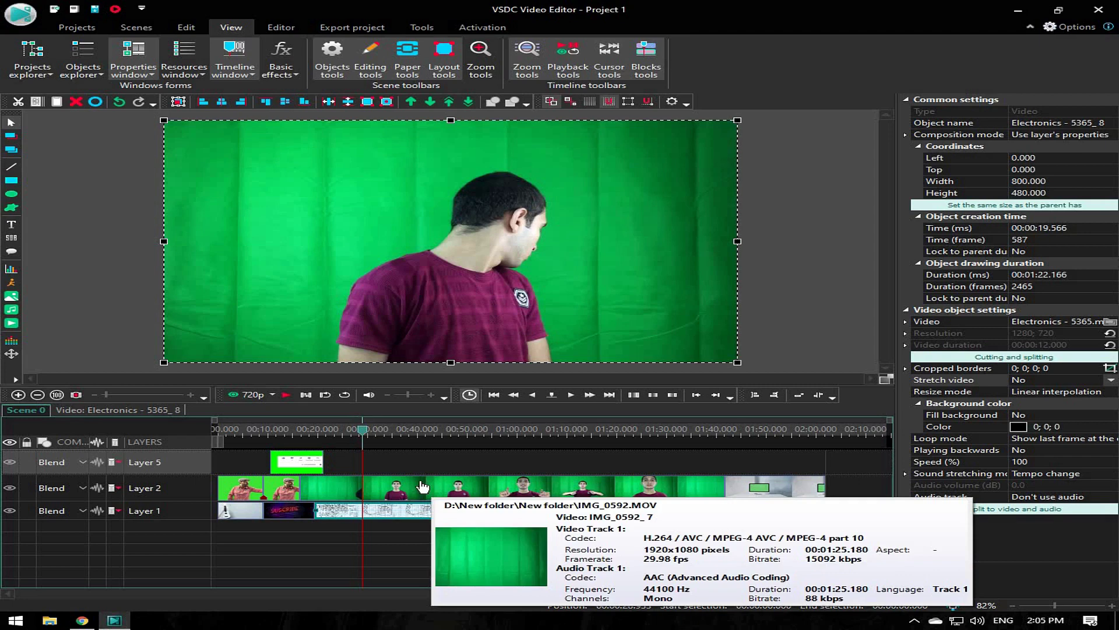
{"action": "right_click", "coordinate": [422, 487]}
{"action": "mouse_move", "coordinate": [536, 402]}
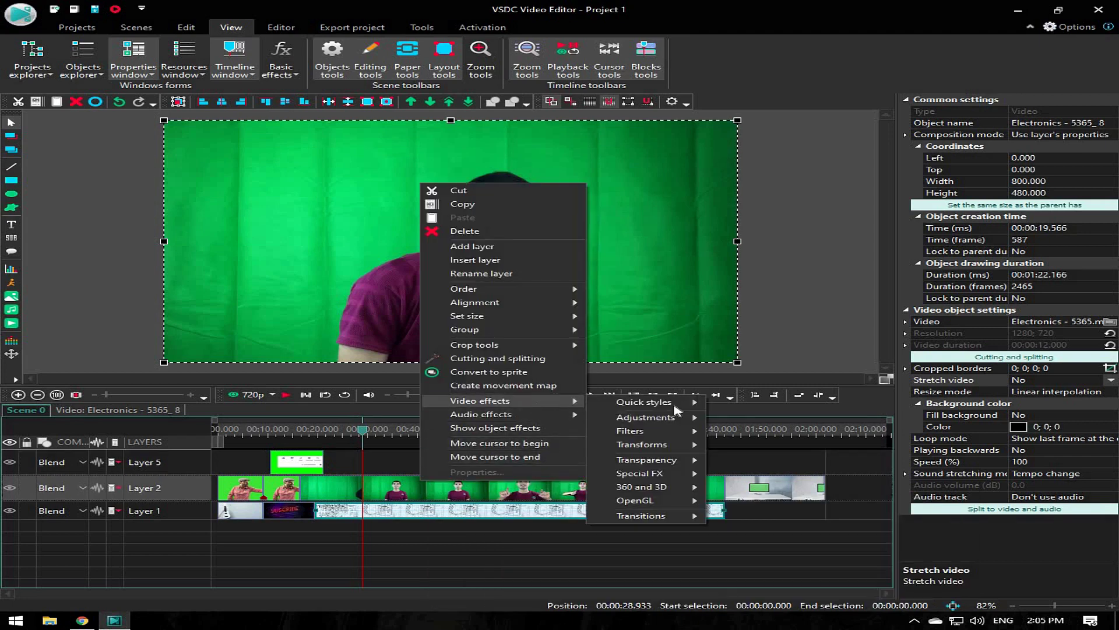
{"action": "mouse_move", "coordinate": [664, 461]}
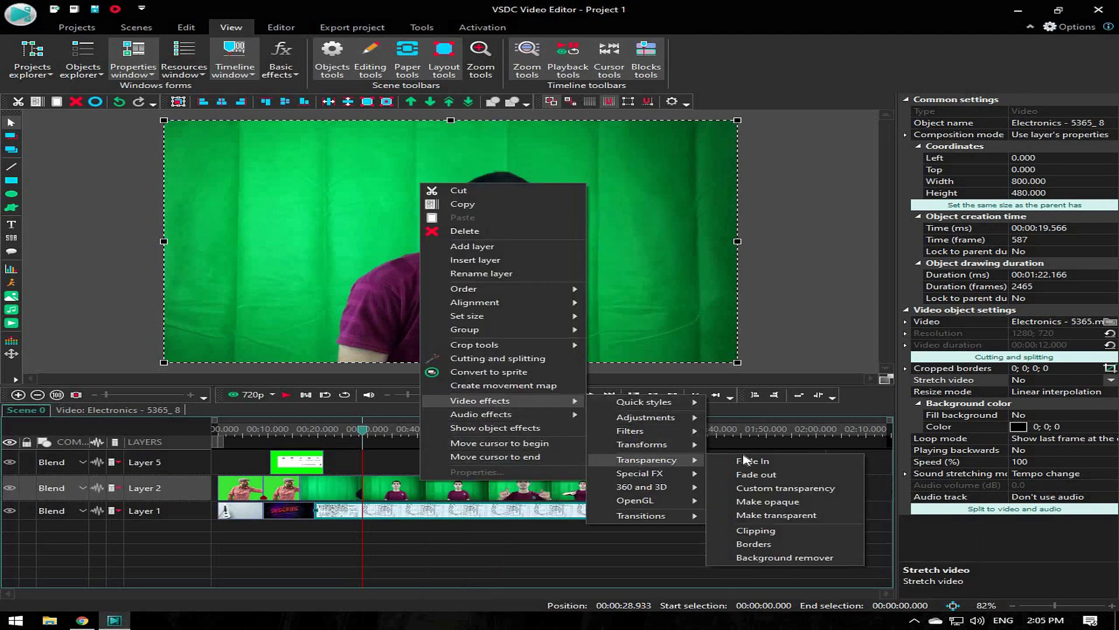
{"action": "left_click", "coordinate": [779, 558]}
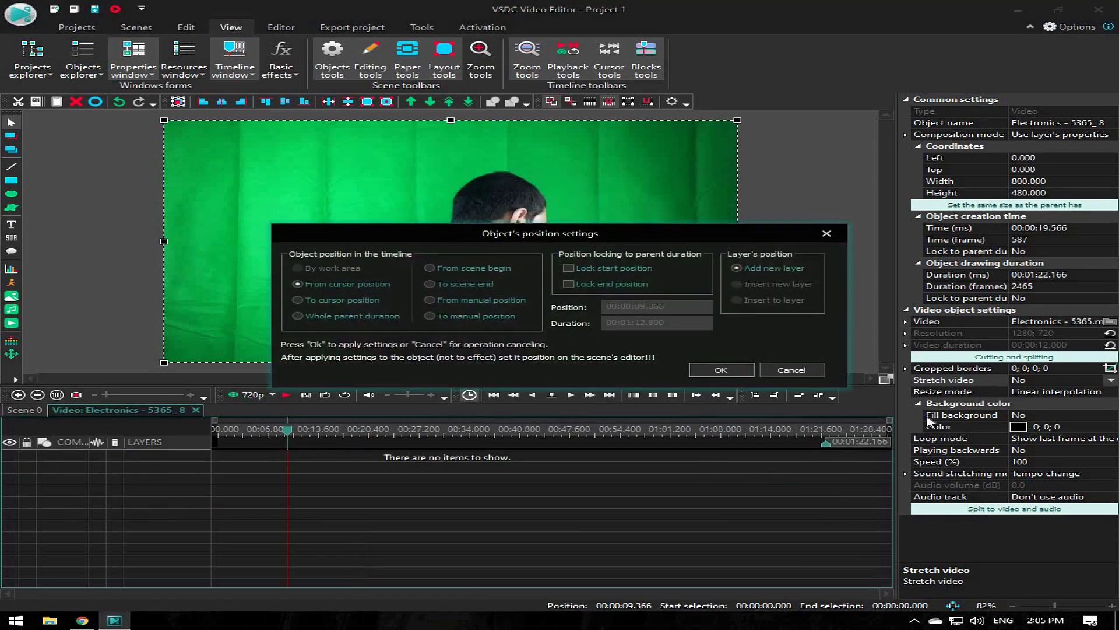
{"action": "left_click", "coordinate": [721, 370]}
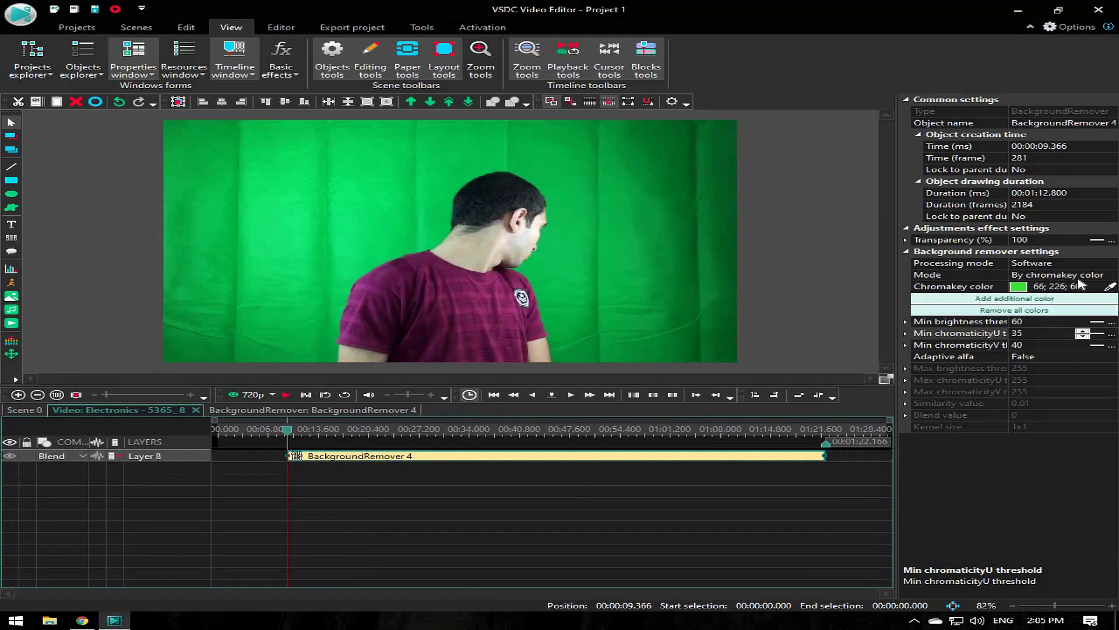
{"action": "left_click", "coordinate": [1109, 286]}
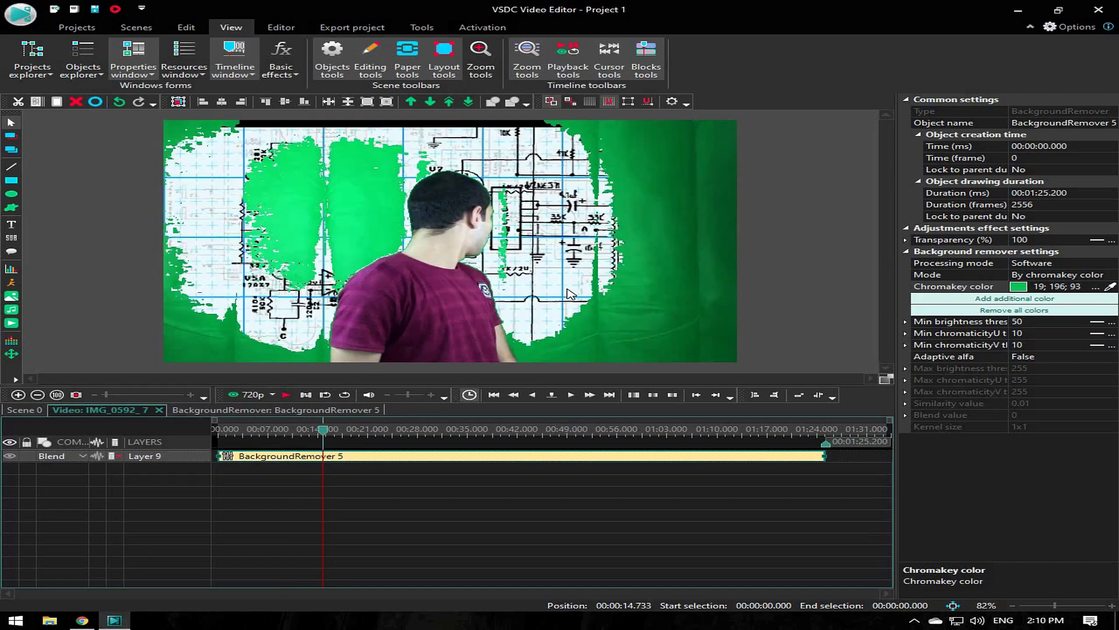
Set the background remover's Min brightness threshold to 100 and Min chromaticityU threshold to 30
{"action": "left_click", "coordinate": [1042, 321]}
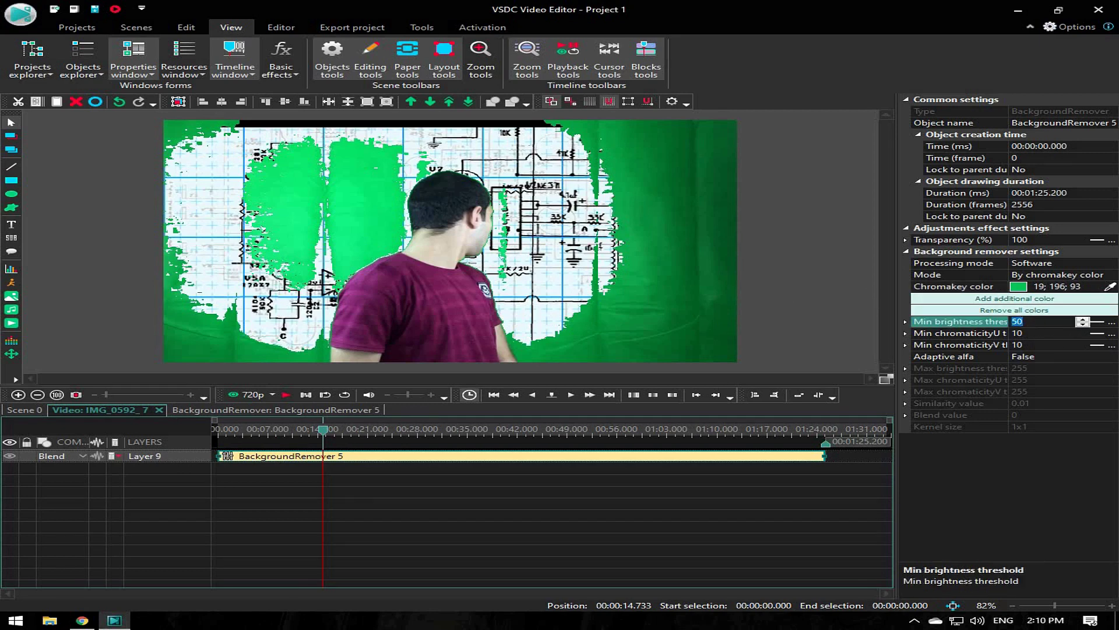
{"action": "type", "text": "100"}
{"action": "left_click", "coordinate": [1031, 334]}
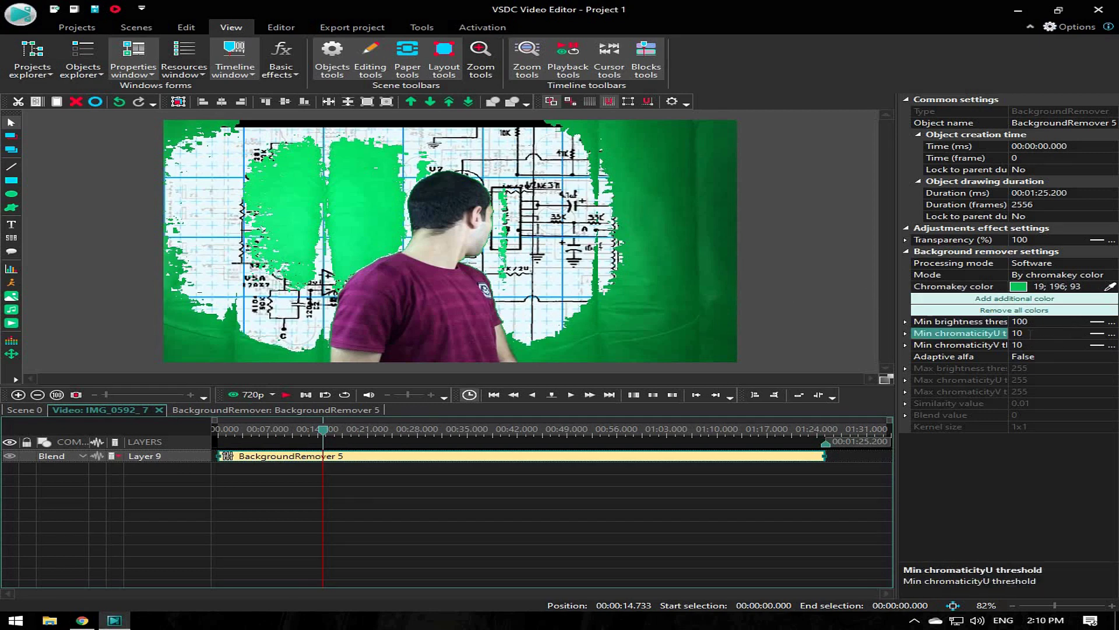
{"action": "type", "text": "20"}
{"action": "key", "text": "BackSpace"}
{"action": "key", "text": "BackSpace"}
{"action": "type", "text": "30"}
Increase the background remover's Min chromaticityV threshold in stages up to 50
{"action": "left_click", "coordinate": [1037, 344]}
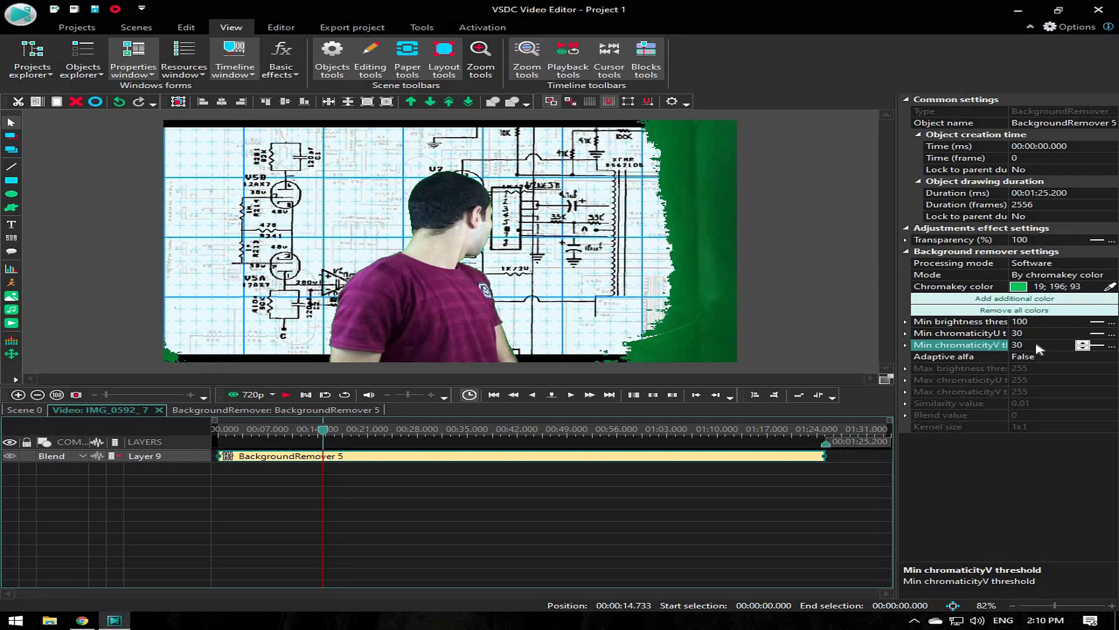
{"action": "key", "text": "BackSpace"}
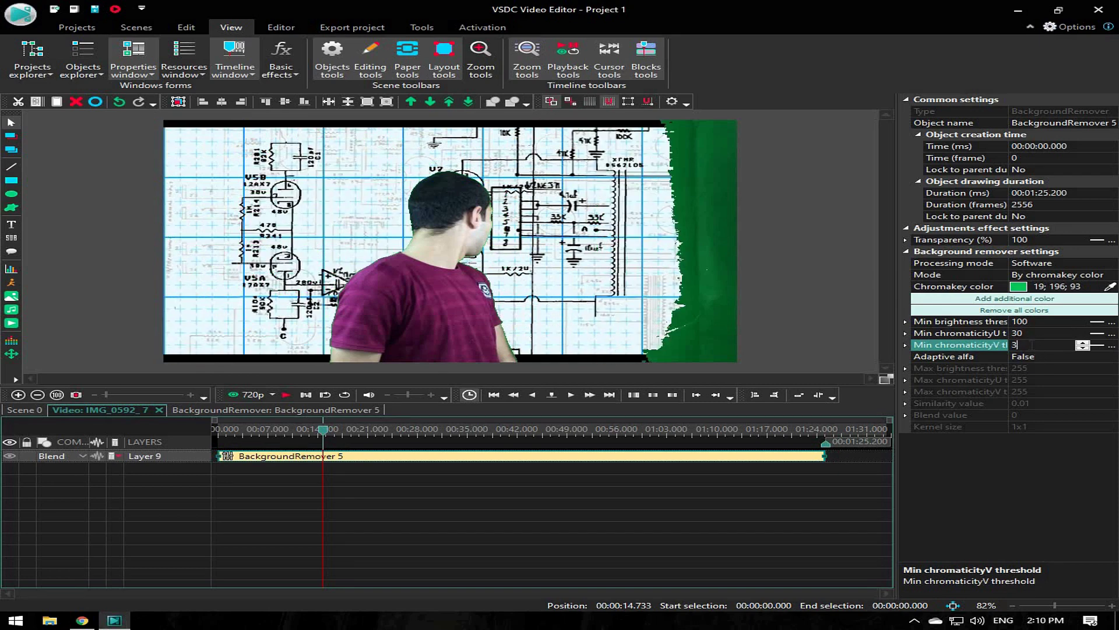
{"action": "type", "text": "5"}
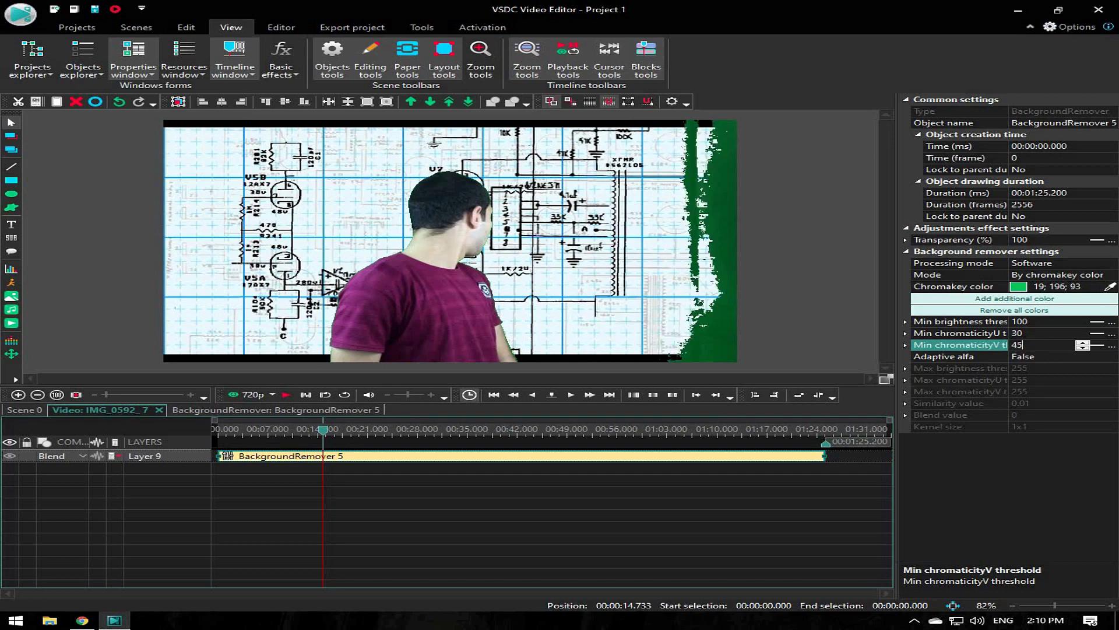
{"action": "left_click", "coordinate": [1031, 346]}
{"action": "type", "text": "5"}
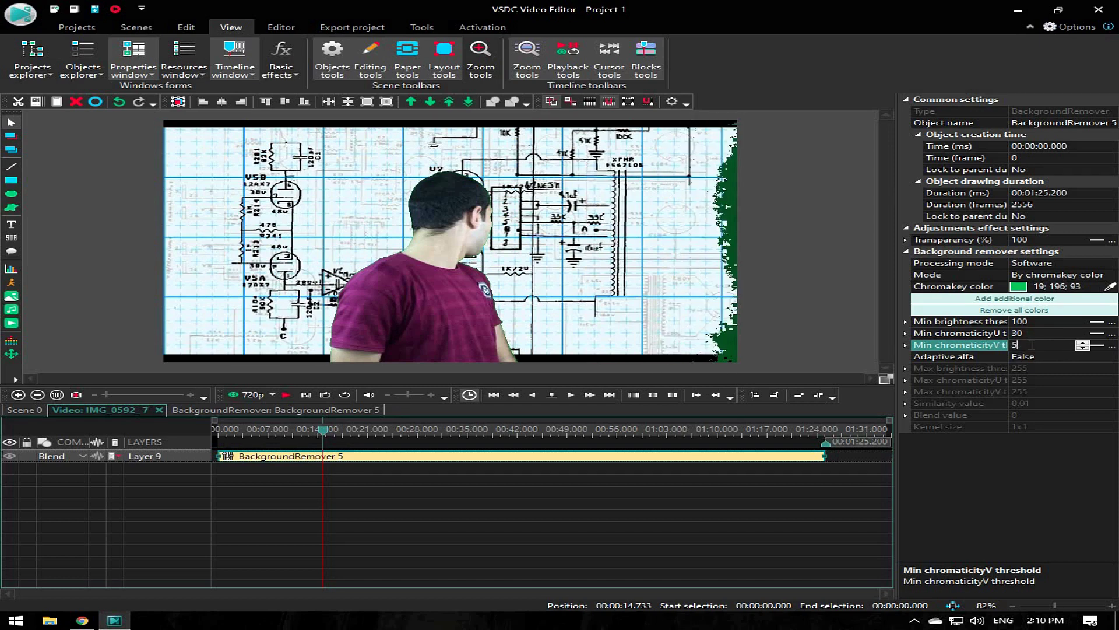
{"action": "type", "text": "0"}
{"action": "key", "text": "Return"}
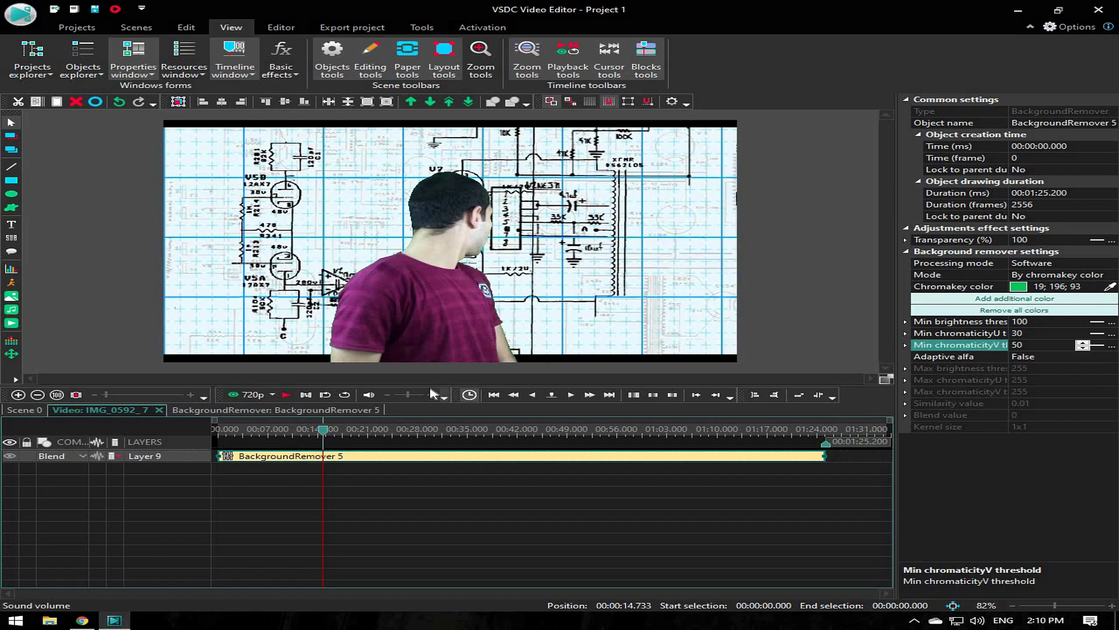
Preview the keyed clip, refine the Min chromaticityU threshold to 50 and Min chromaticityV to 55, and return to Scene 0
{"action": "left_click", "coordinate": [286, 396]}
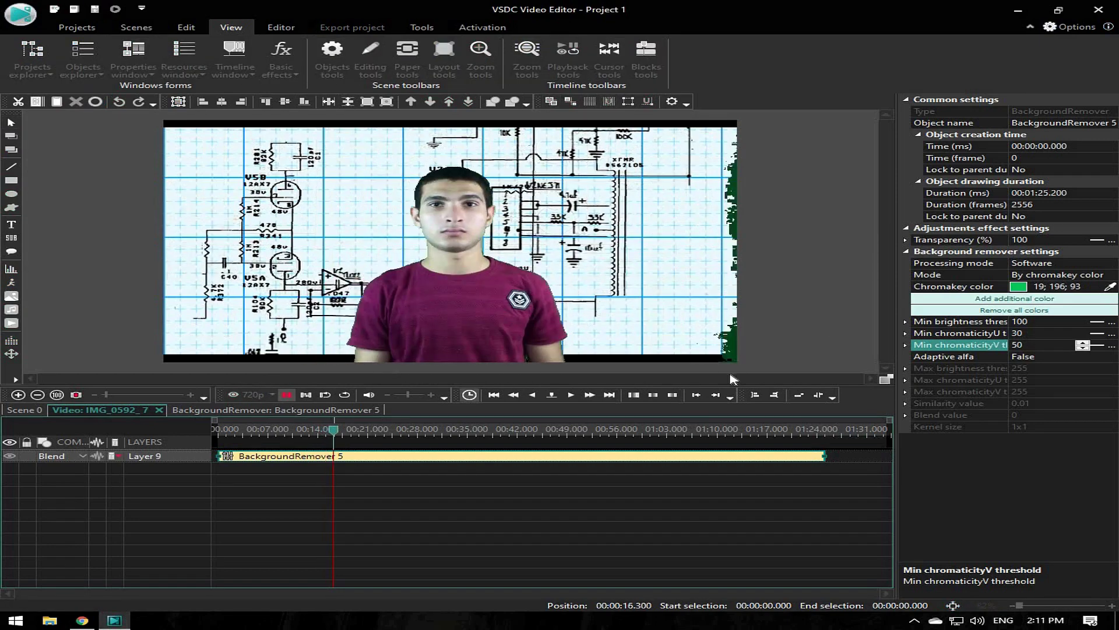
{"action": "left_click", "coordinate": [1043, 344]}
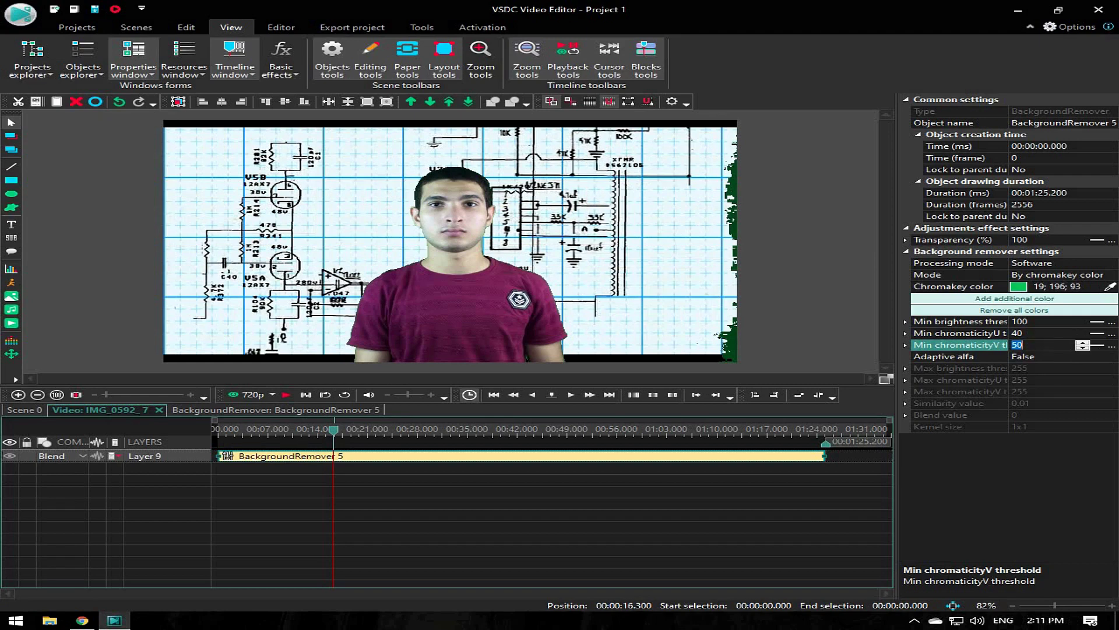
{"action": "key", "text": "Return"}
{"action": "type", "text": "52"}
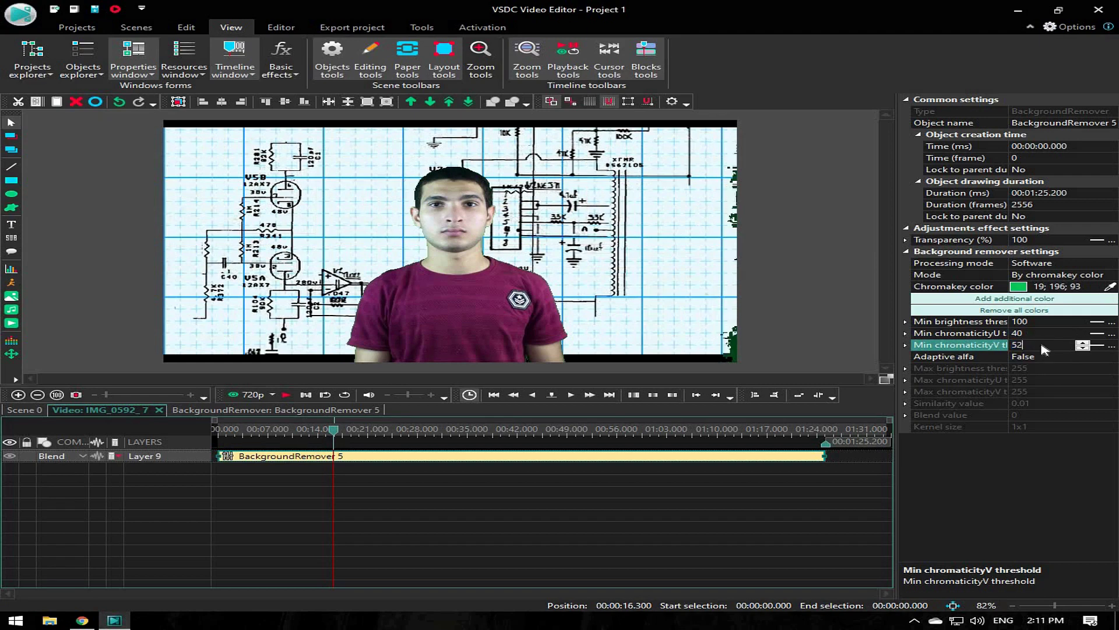
{"action": "key", "text": "Return"}
{"action": "left_click", "coordinate": [1043, 333]}
{"action": "type", "text": "50"}
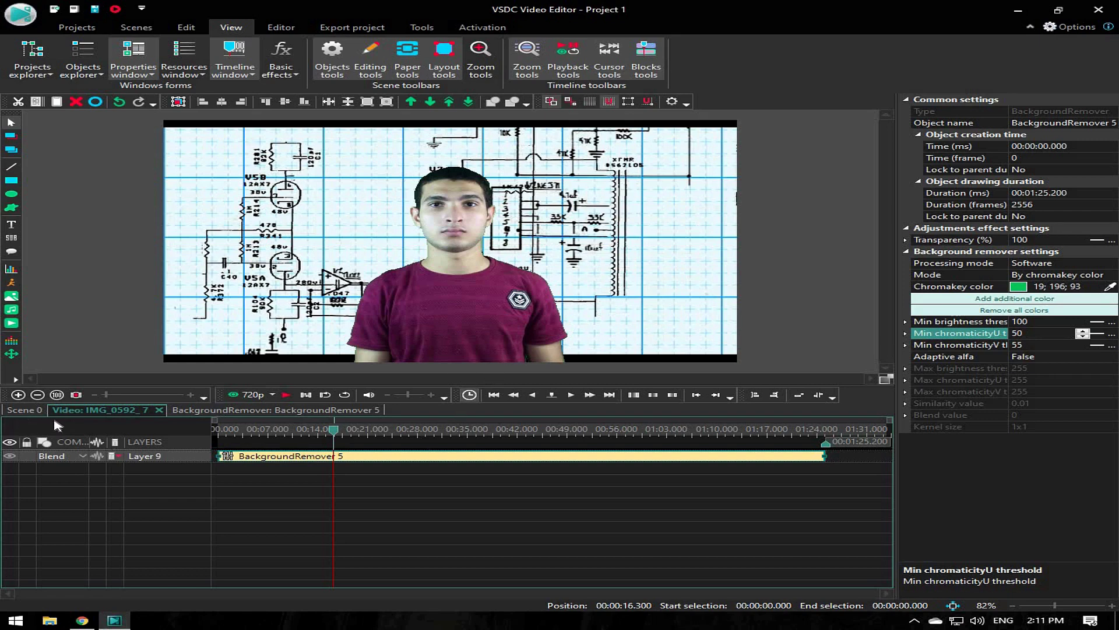
{"action": "left_click", "coordinate": [36, 412]}
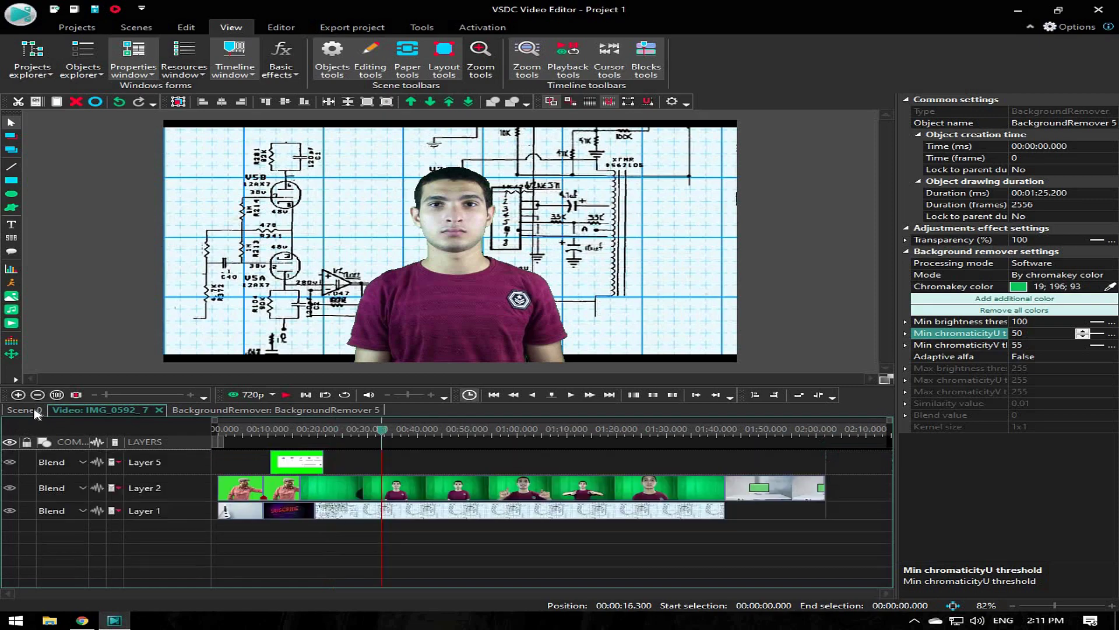
Enable Stretch video for the Electronics - 5365_8 background clip and raise its brightness to 9
{"action": "left_click", "coordinate": [435, 513]}
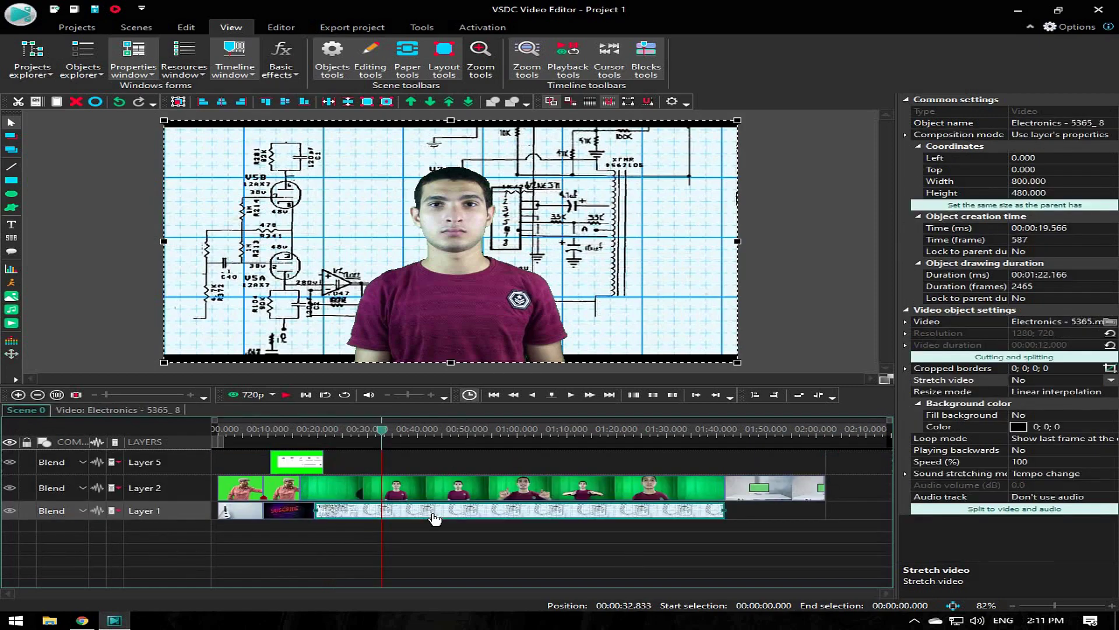
{"action": "left_click", "coordinate": [1111, 379]}
{"action": "left_click", "coordinate": [1079, 393]}
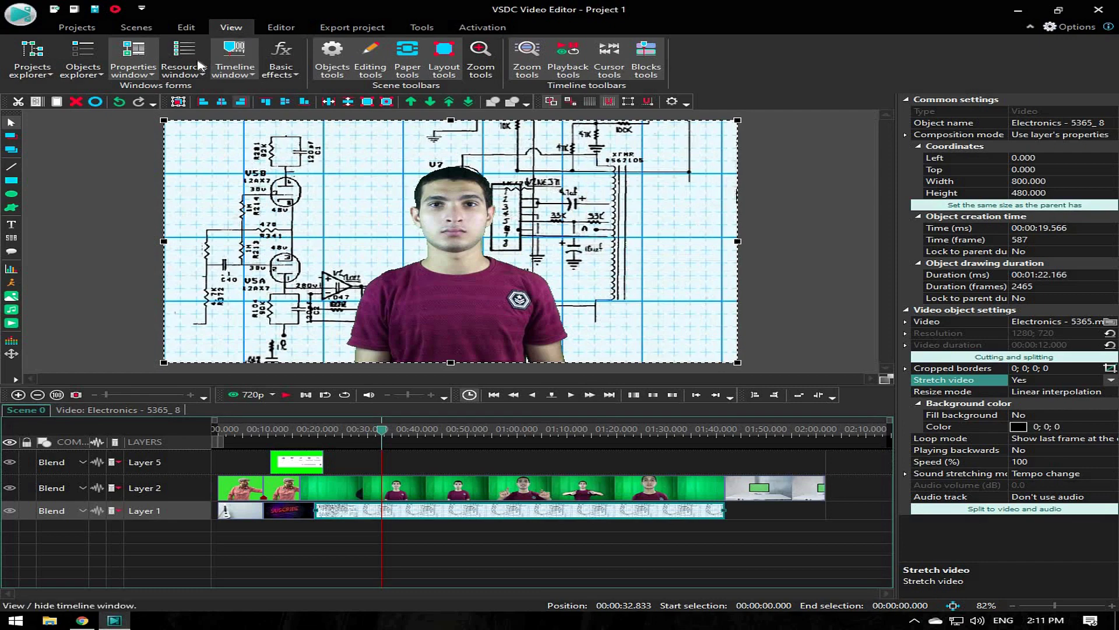
{"action": "left_click", "coordinate": [281, 52]}
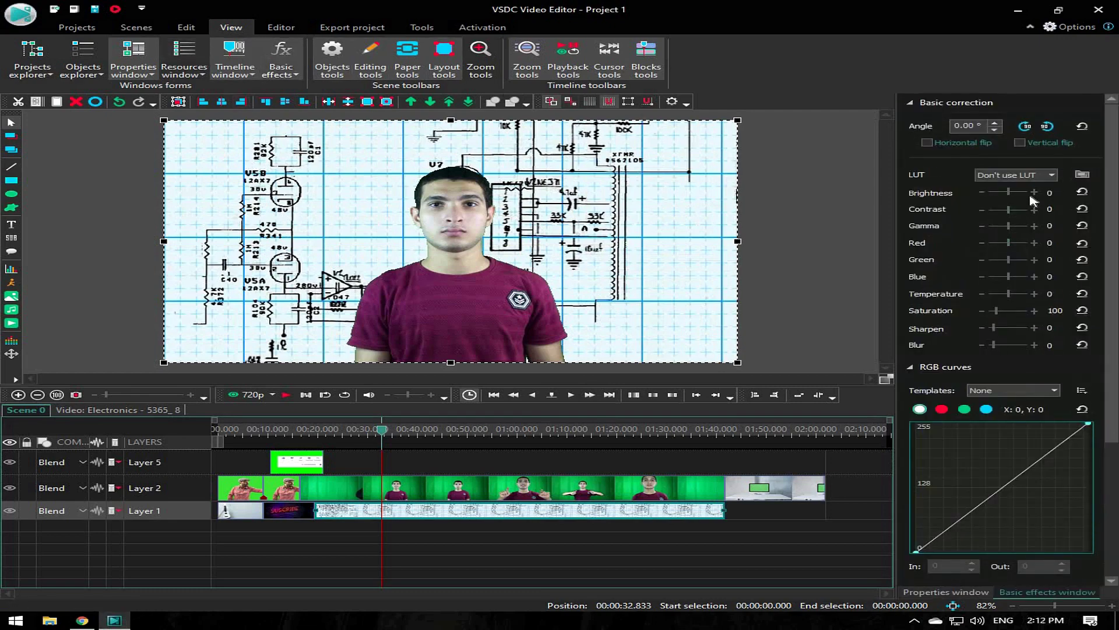
{"action": "left_click_drag", "start_coordinate": [1014, 194], "coordinate": [1011, 194]}
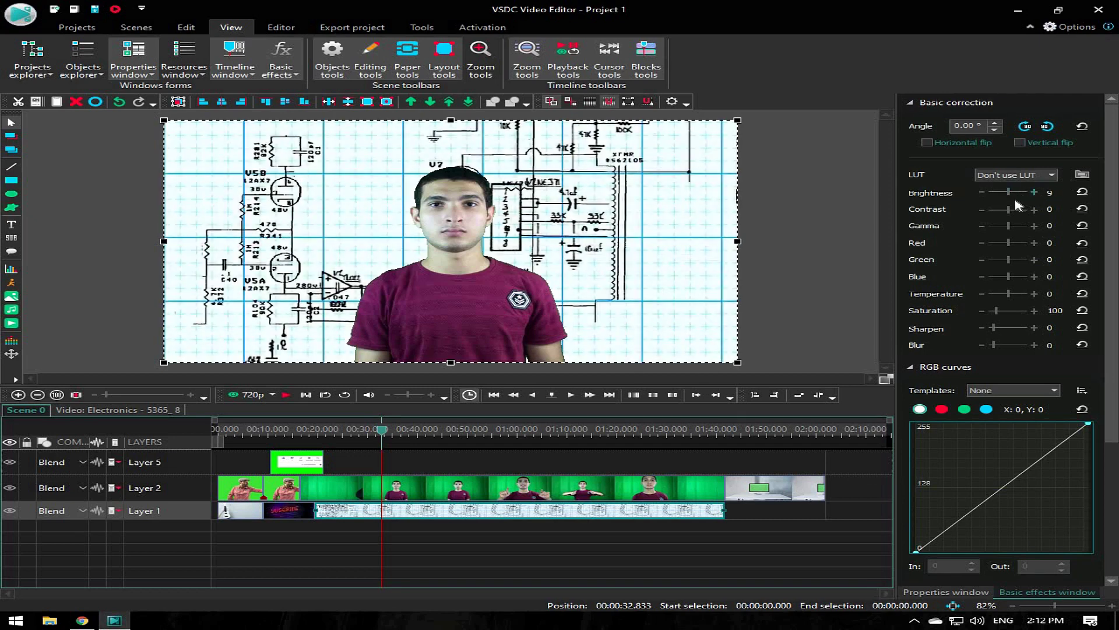
Set the IMG_0592 clip's brightness to -3, contrast to 1 and gamma to -2
{"action": "left_click", "coordinate": [471, 489]}
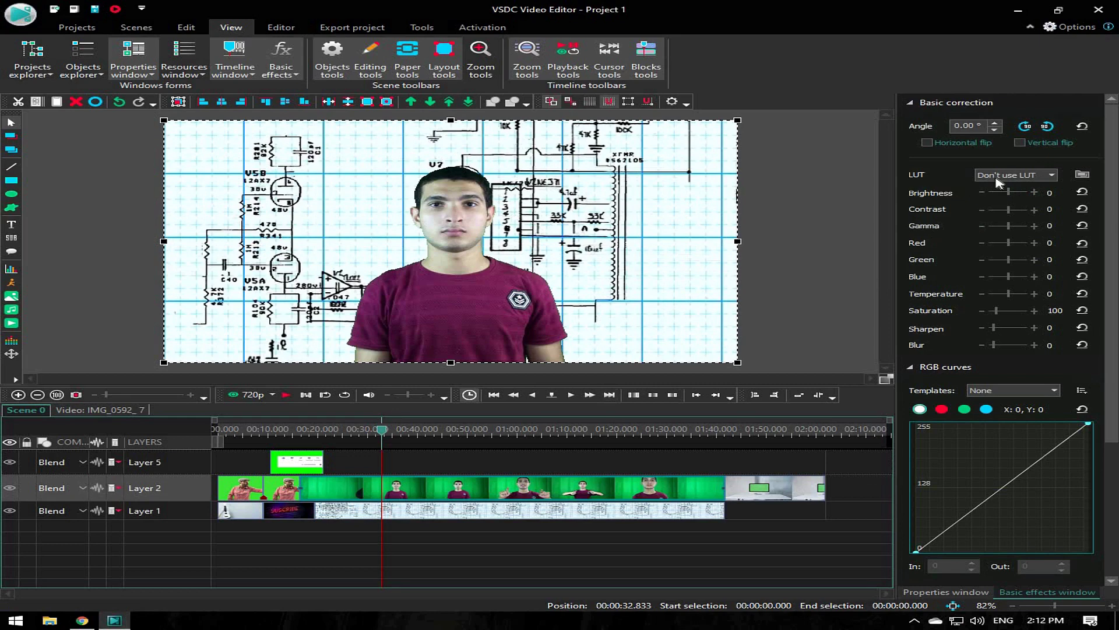
{"action": "mouse_move", "coordinate": [1009, 191]}
{"action": "left_mouse_down"}
{"action": "mouse_move", "coordinate": [979, 194]}
{"action": "mouse_move", "coordinate": [994, 194]}
{"action": "left_mouse_up"}
{"action": "left_click", "coordinate": [1034, 209]}
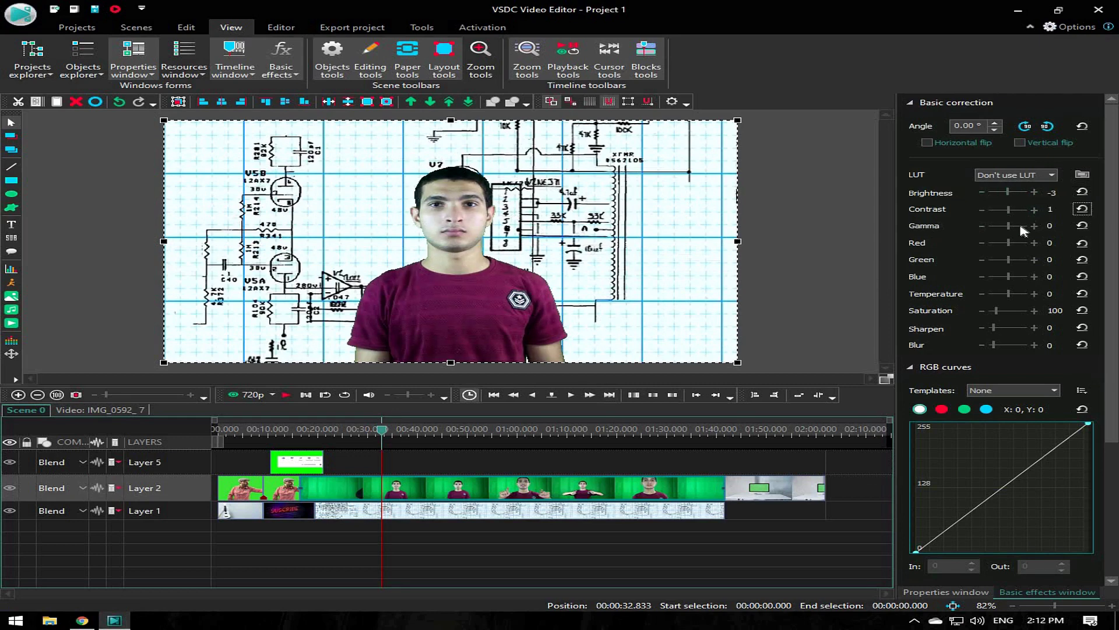
{"action": "double_click", "coordinate": [982, 226]}
Tint the IMG_0592 clip with red 2, green -1, blue 8 and temperature 23
{"action": "double_click", "coordinate": [1034, 243]}
{"action": "left_click", "coordinate": [981, 260]}
{"action": "double_click", "coordinate": [979, 261]}
{"action": "left_click", "coordinate": [1035, 260]}
{"action": "left_click", "coordinate": [1034, 277]}
{"action": "left_click", "coordinate": [1013, 295]}
Set the IMG_0592 clip's saturation to 150 and sharpen to 1
{"action": "left_click_drag", "start_coordinate": [998, 310], "coordinate": [997, 312]}
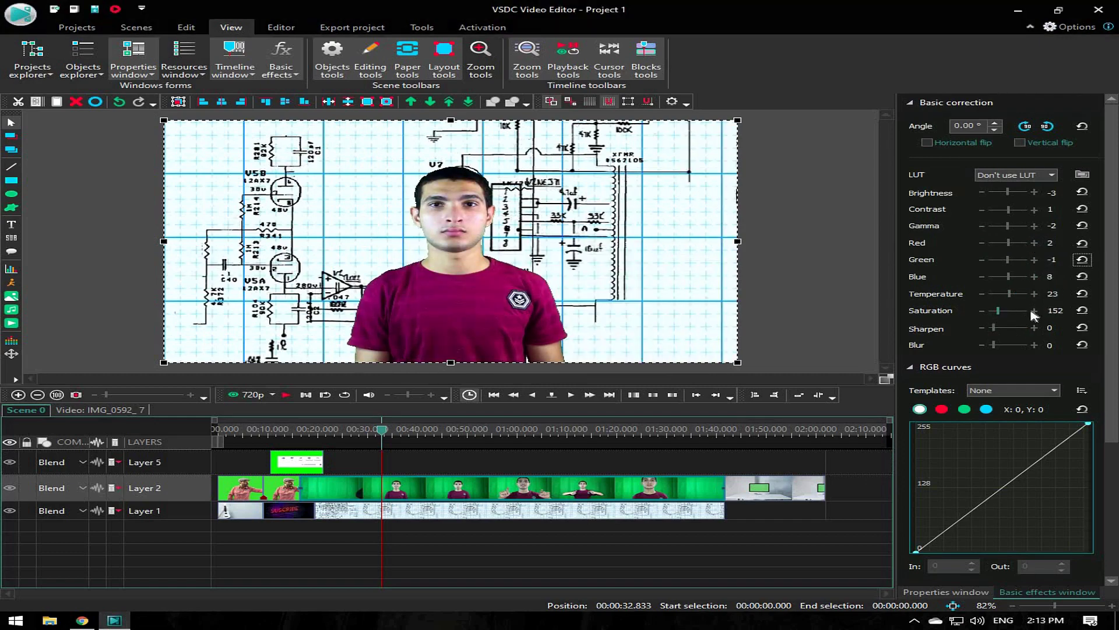
{"action": "left_click", "coordinate": [1083, 310]}
{"action": "left_click", "coordinate": [983, 312]}
{"action": "left_click", "coordinate": [982, 311]}
{"action": "left_click", "coordinate": [982, 312]}
{"action": "left_click", "coordinate": [983, 312]}
{"action": "left_click", "coordinate": [1036, 327]}
Try the IMG_0592 clip at a smaller size and lower position, restore it to full frame, and preview the scene
{"action": "left_click_drag", "start_coordinate": [738, 362], "coordinate": [312, 183]}
{"action": "left_click_drag", "start_coordinate": [255, 165], "coordinate": [255, 343]}
{"action": "left_click_drag", "start_coordinate": [448, 247], "coordinate": [738, 121]}
{"action": "left_click", "coordinate": [287, 394]}
{"action": "left_click", "coordinate": [289, 399]}
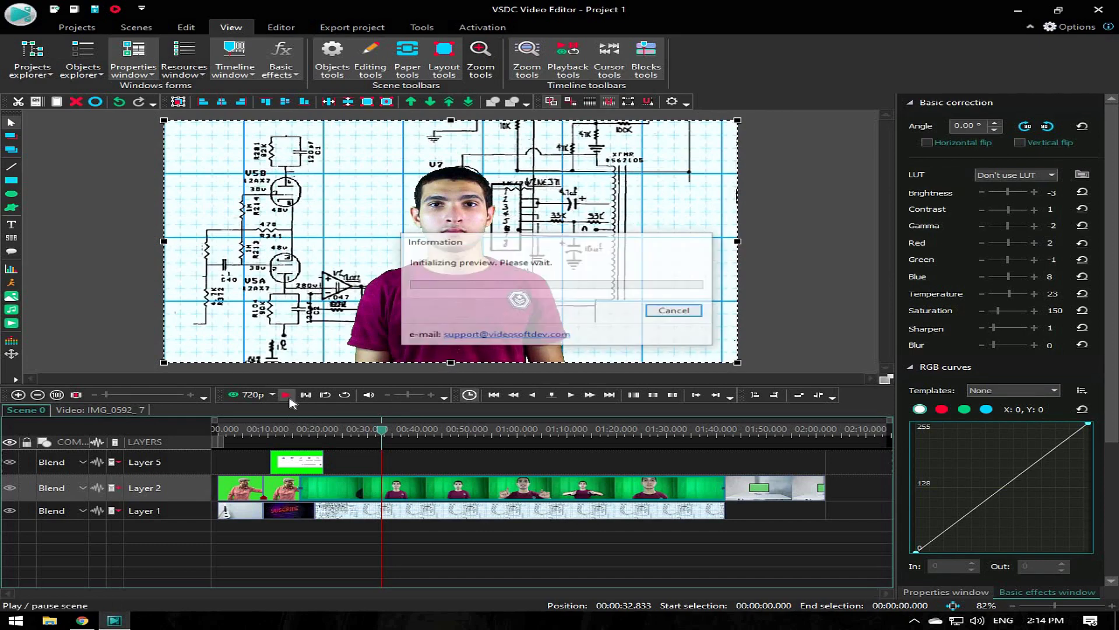
Move the Subscribe clip on Layer 1 beneath the green-screen monitor clip and trim its end to match that clip
{"action": "left_click", "coordinate": [741, 469]}
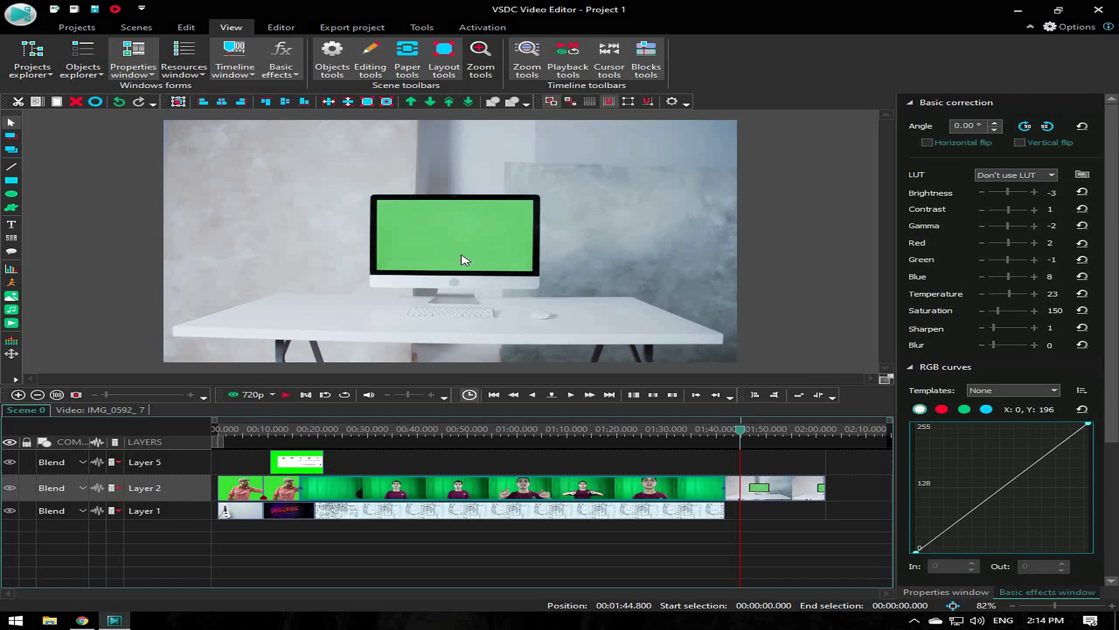
{"action": "left_click_drag", "start_coordinate": [289, 511], "coordinate": [825, 511]}
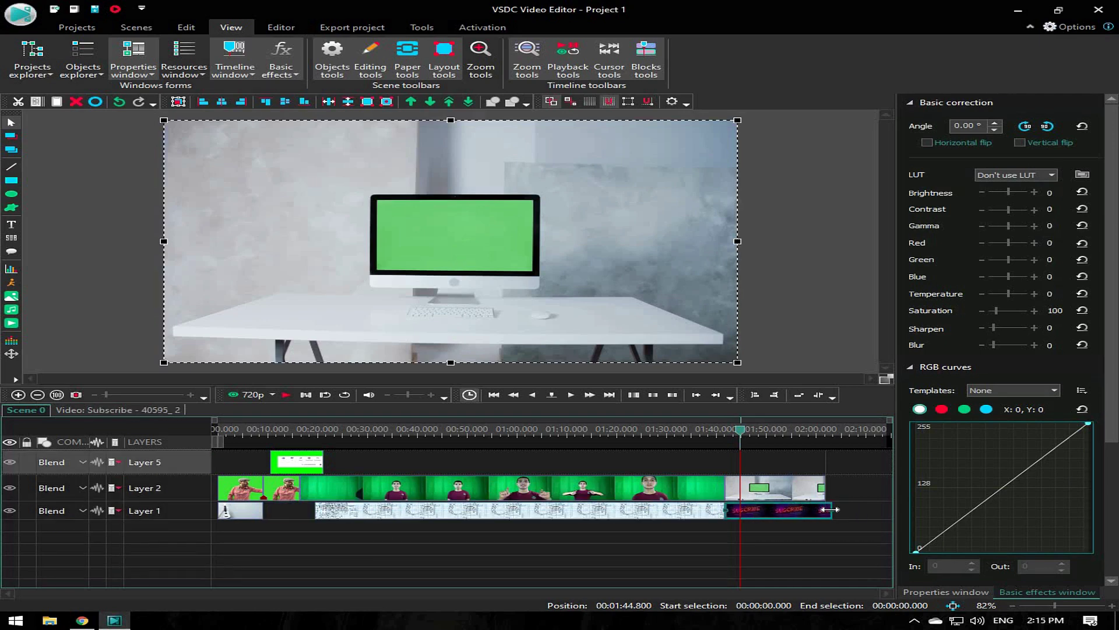
Apply a Background remover transparency effect to the production ID_5082589 monitor clip, accepting the default effect position
{"action": "right_click", "coordinate": [775, 494]}
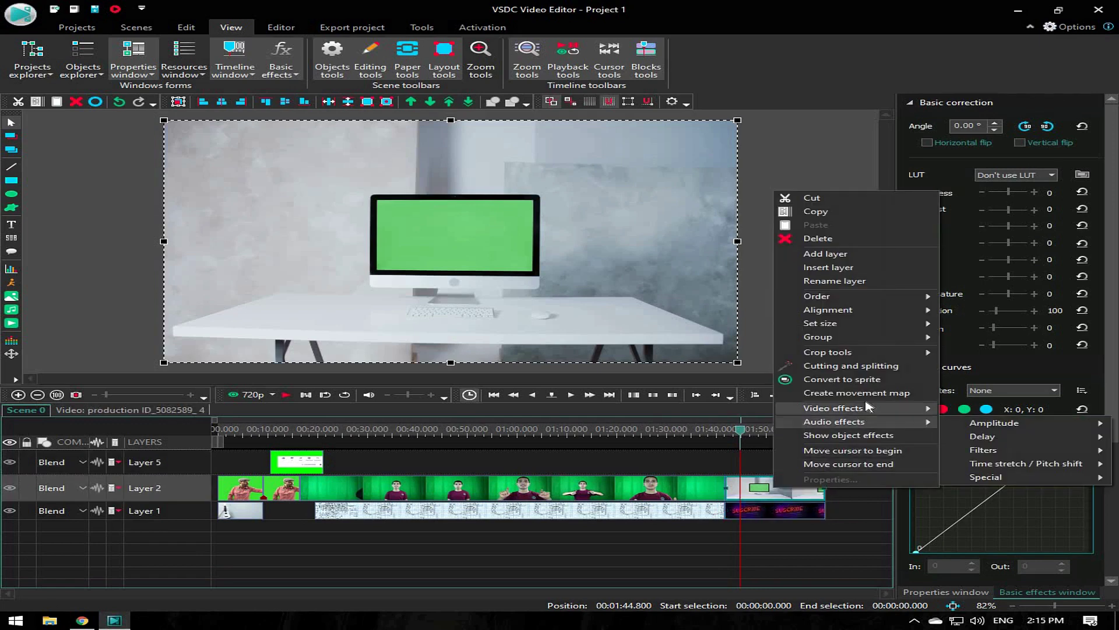
{"action": "mouse_move", "coordinate": [878, 411]}
{"action": "mouse_move", "coordinate": [1027, 472]}
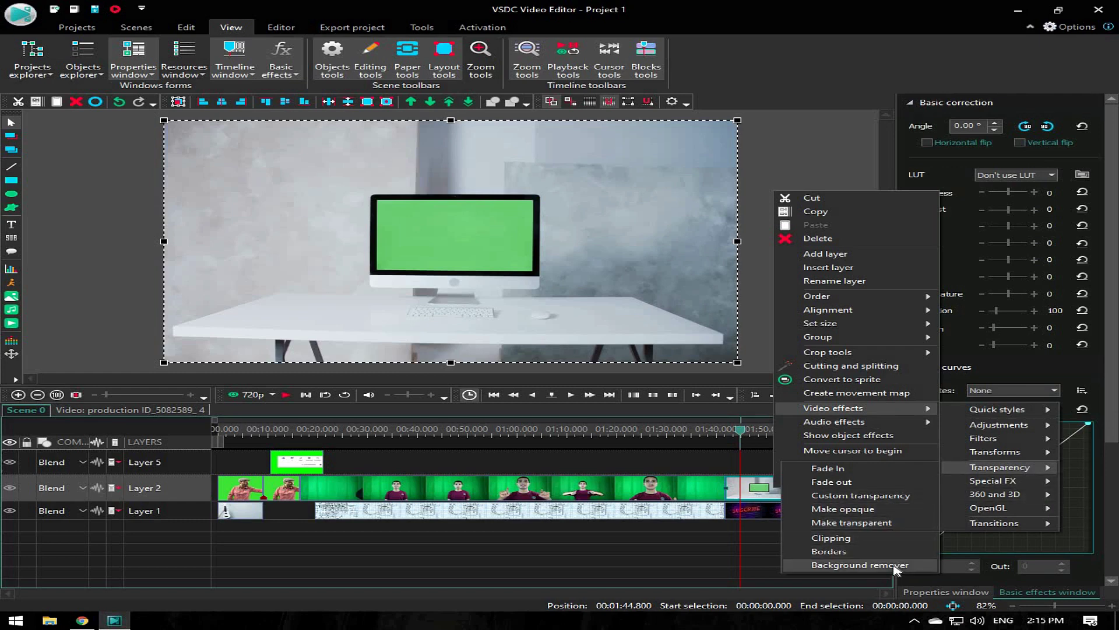
{"action": "left_click", "coordinate": [860, 565]}
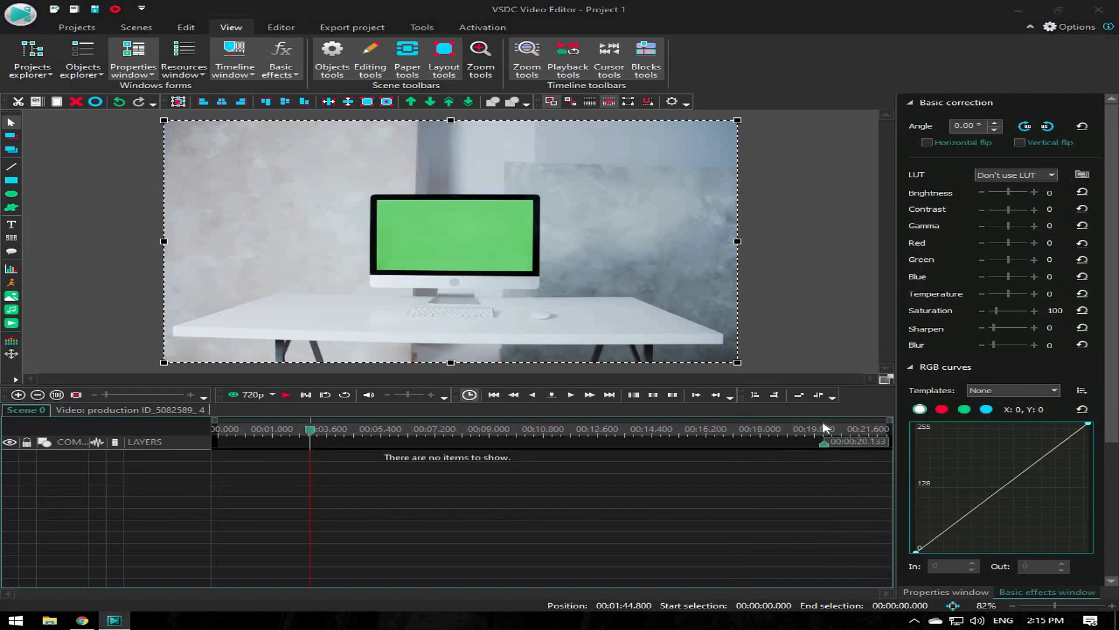
{"action": "left_click", "coordinate": [722, 369]}
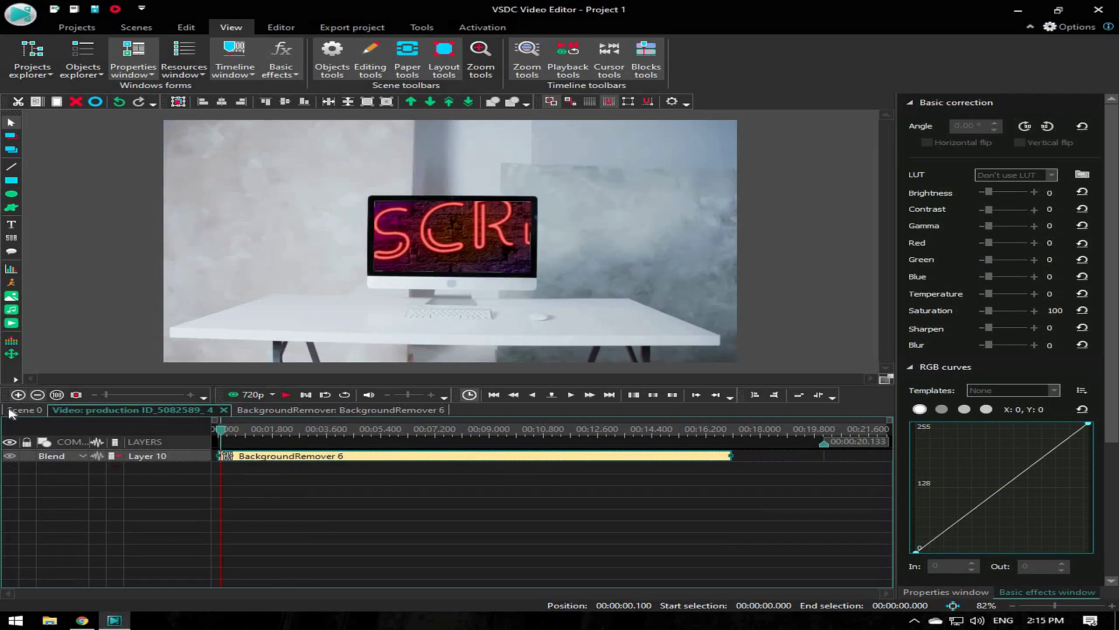
Return to Scene 0 and scale the Subscribe video down to fit inside the monitor's screen
{"action": "left_click", "coordinate": [37, 412]}
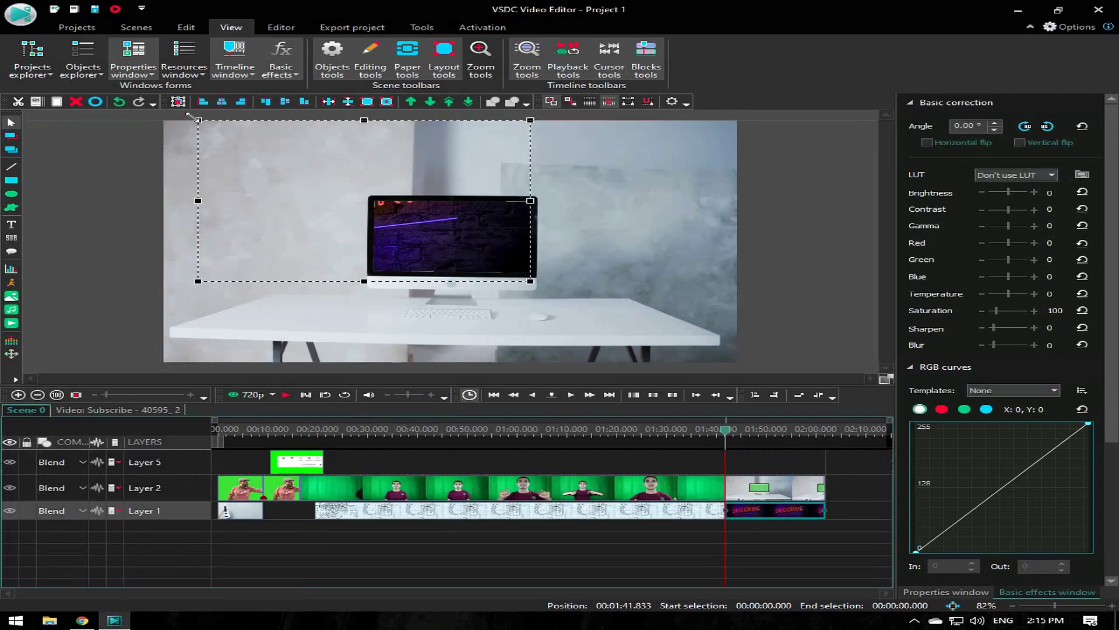
{"action": "left_click_drag", "start_coordinate": [197, 120], "coordinate": [368, 194]}
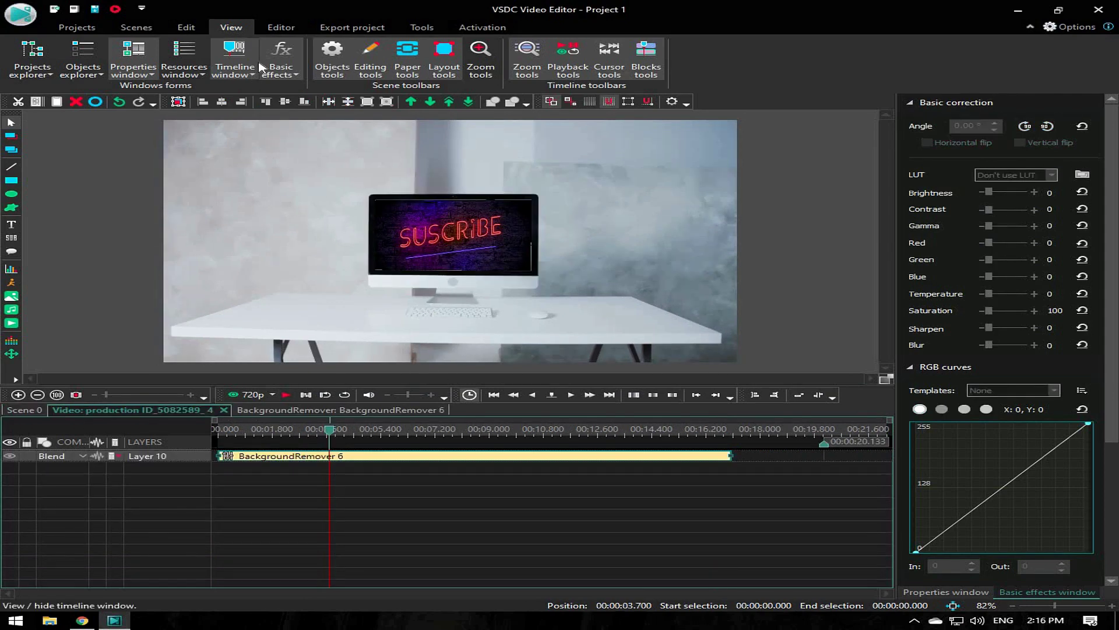
Set the monitor clip's background remover thresholds to brightness 255, chromaticityU 20 and chromaticityV 70, and return to Scene 0
{"action": "left_click", "coordinate": [282, 61]}
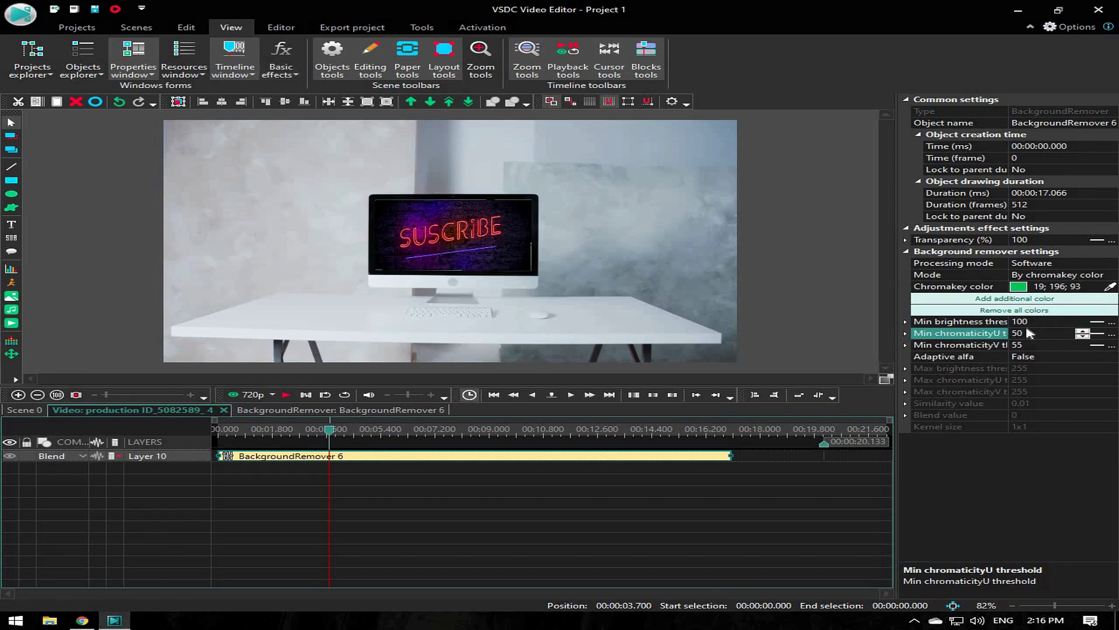
{"action": "left_click", "coordinate": [1041, 322]}
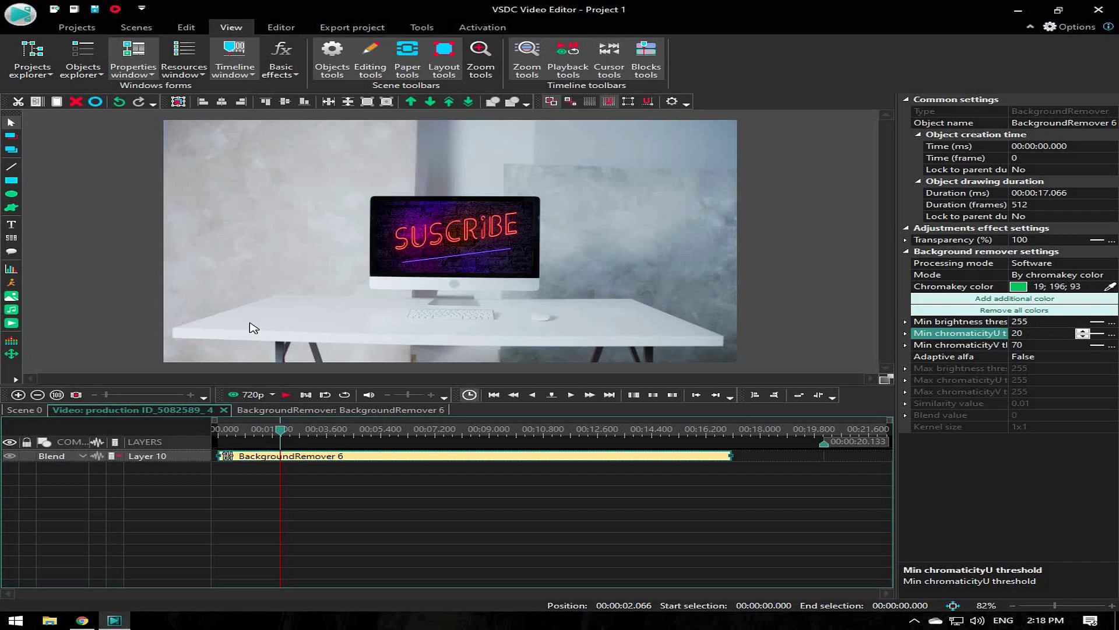
{"action": "left_click", "coordinate": [30, 410]}
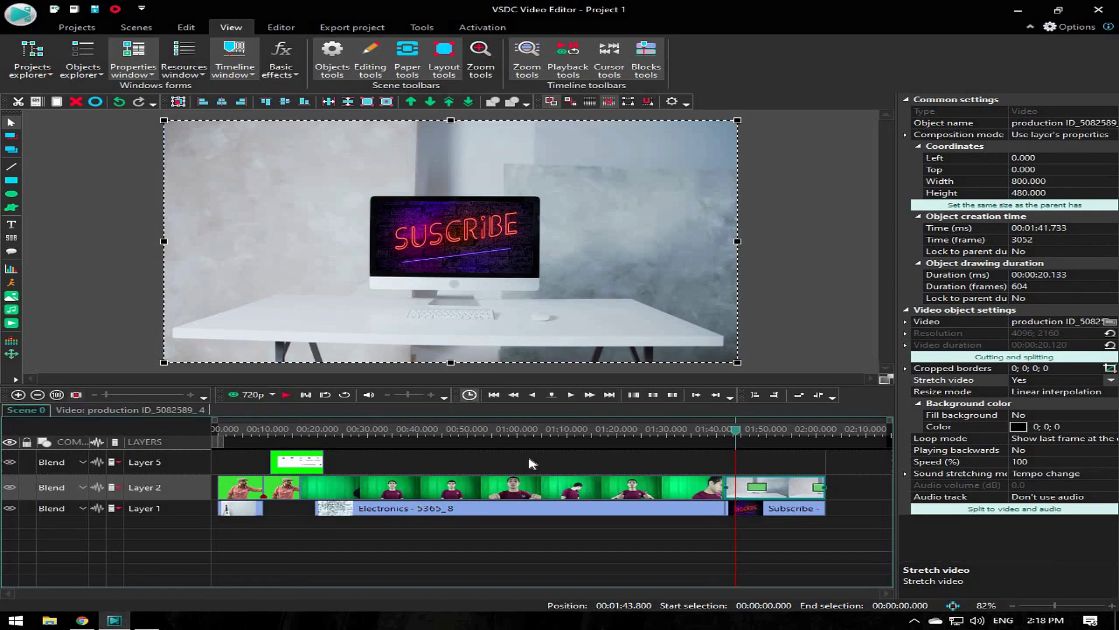